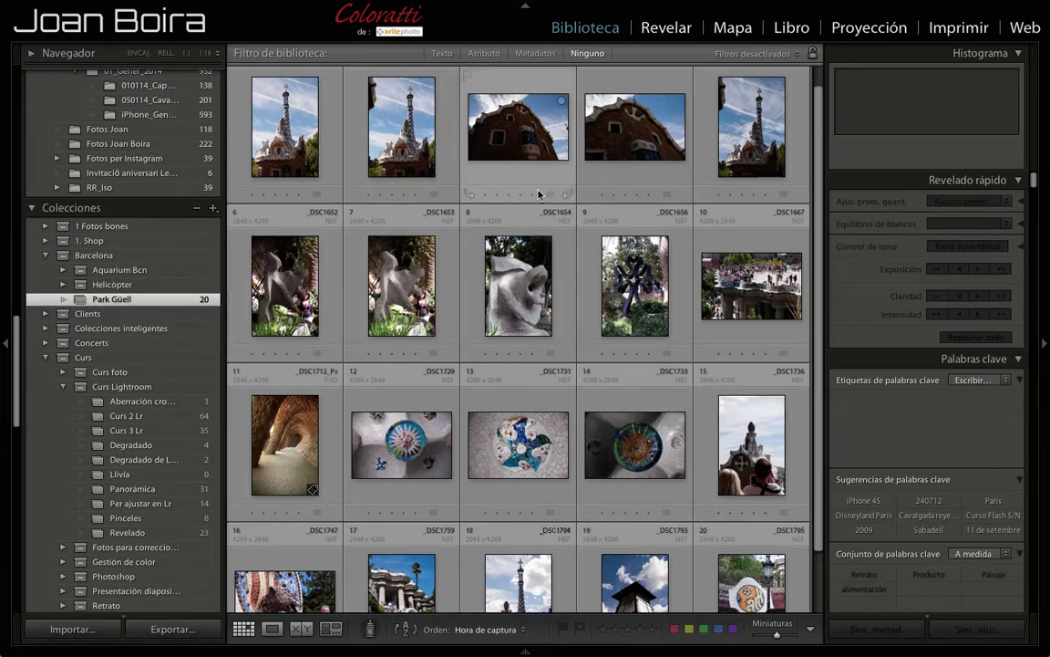
- Select Park Güell photos 1 through 10 plus 13 and 14 in the Library grid
{"action": "scroll", "coordinate": [619, 380], "scroll_direction": "down", "scroll_amount": 2}
{"action": "scroll", "coordinate": [619, 380], "scroll_direction": "up", "scroll_amount": 3}
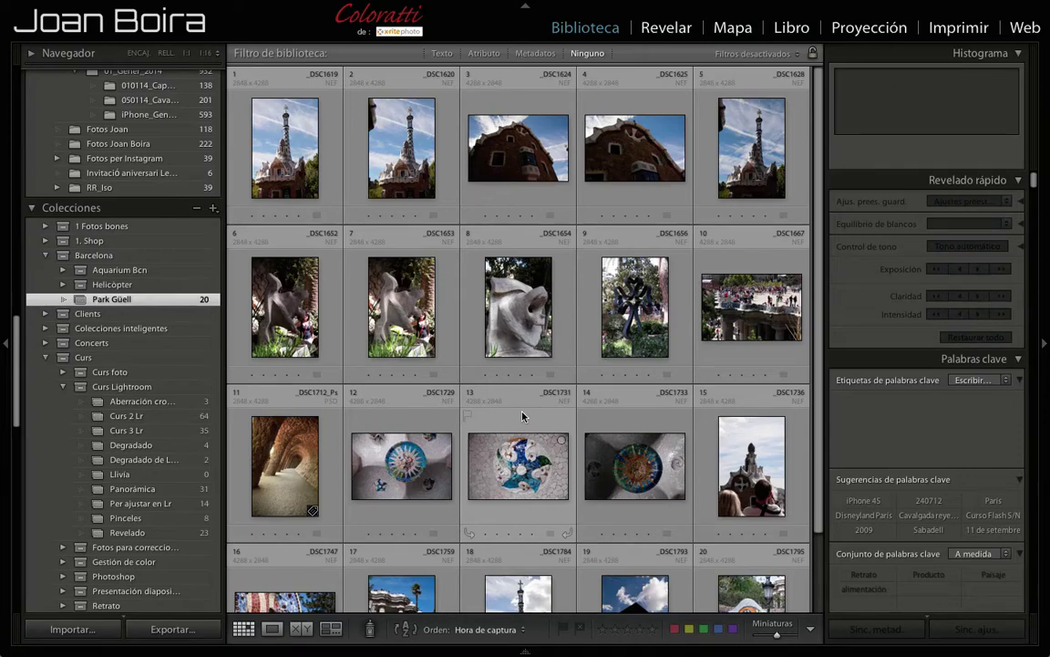
{"action": "left_click", "coordinate": [285, 167]}
{"action": "left_click", "coordinate": [720, 301], "text": "shift"}
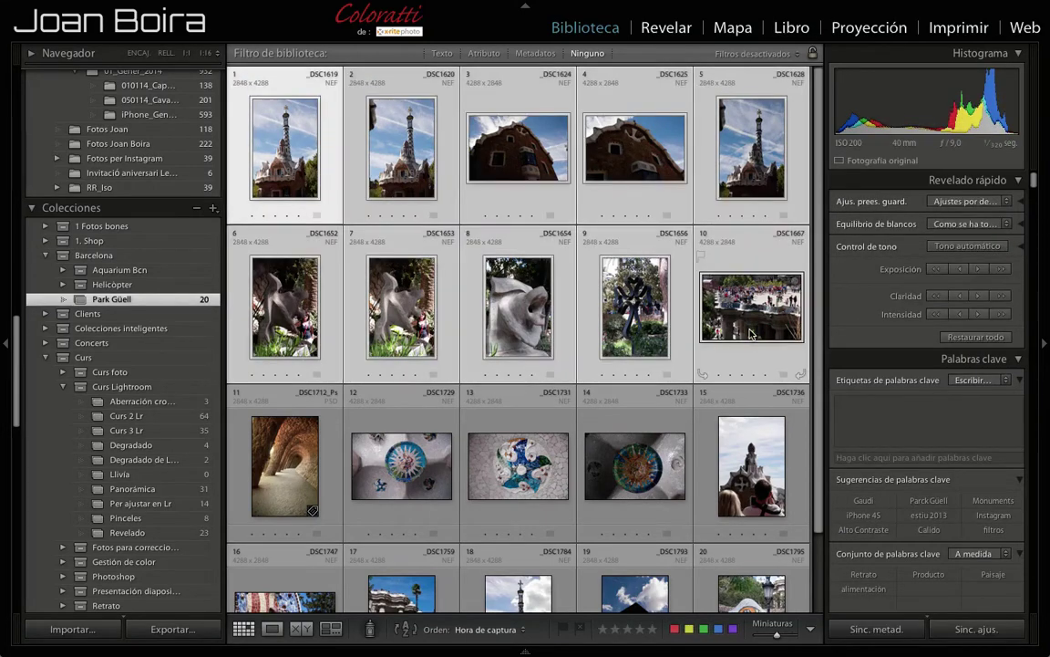
{"action": "left_click", "coordinate": [547, 446], "text": "ctrl"}
{"action": "left_click", "coordinate": [652, 467], "text": "ctrl"}
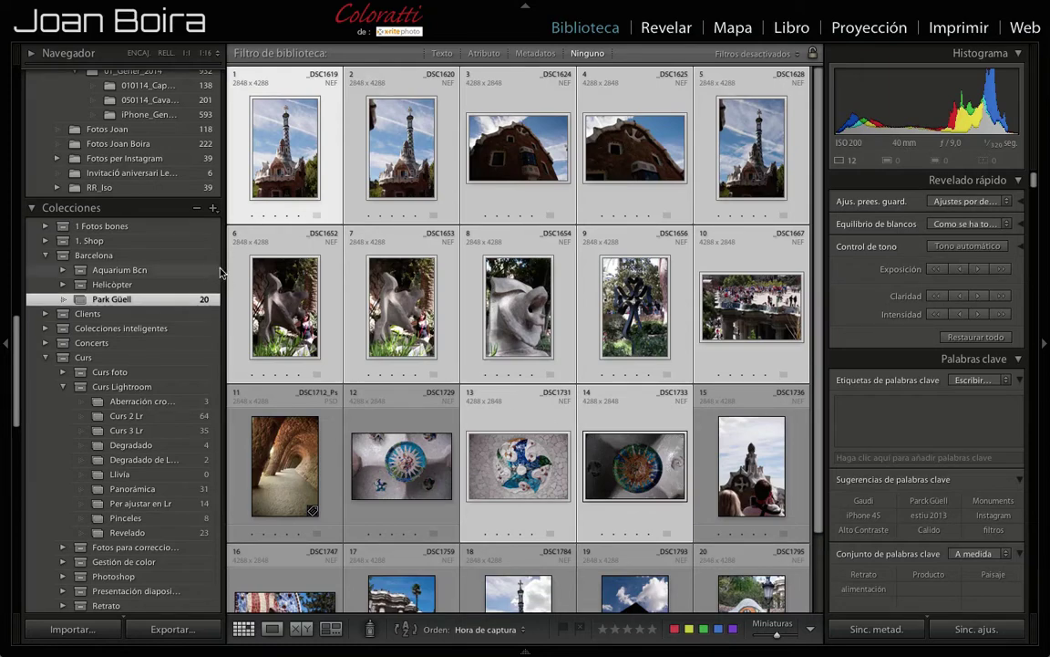
- Create a 'Park II' collection in the Barcelona set, including the twelve selected photos
{"action": "left_click", "coordinate": [214, 208]}
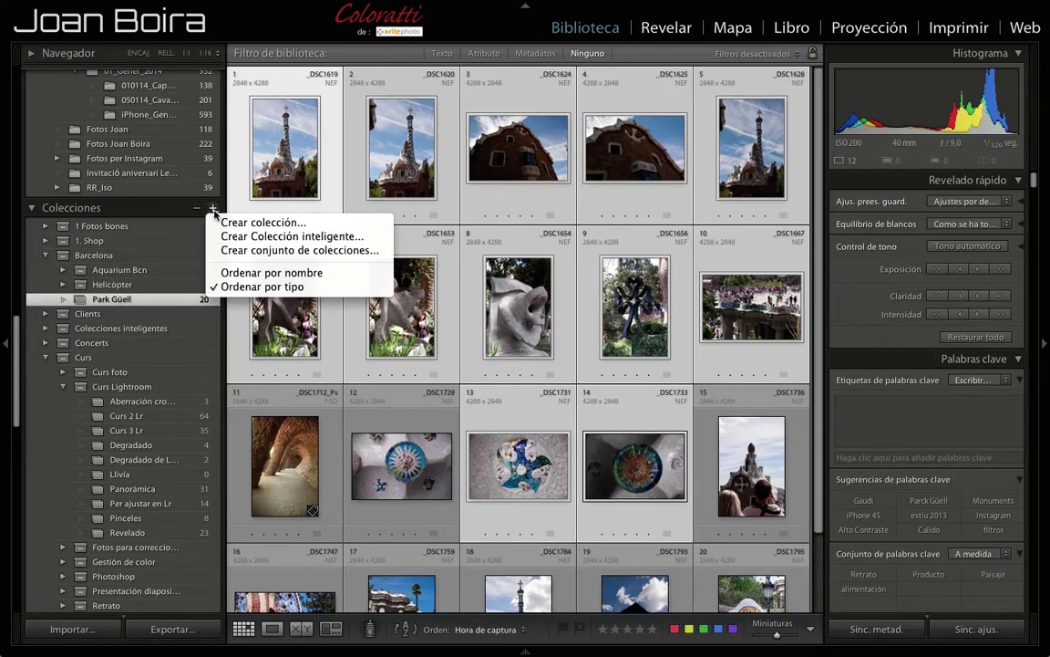
{"action": "left_click", "coordinate": [235, 223]}
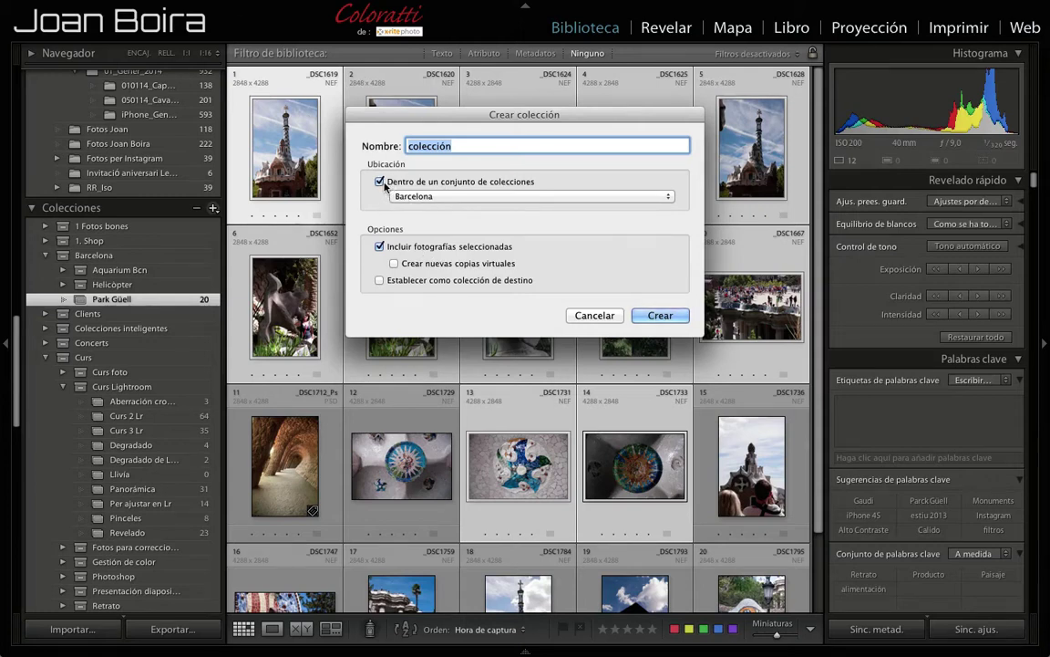
{"action": "left_click", "coordinate": [379, 181]}
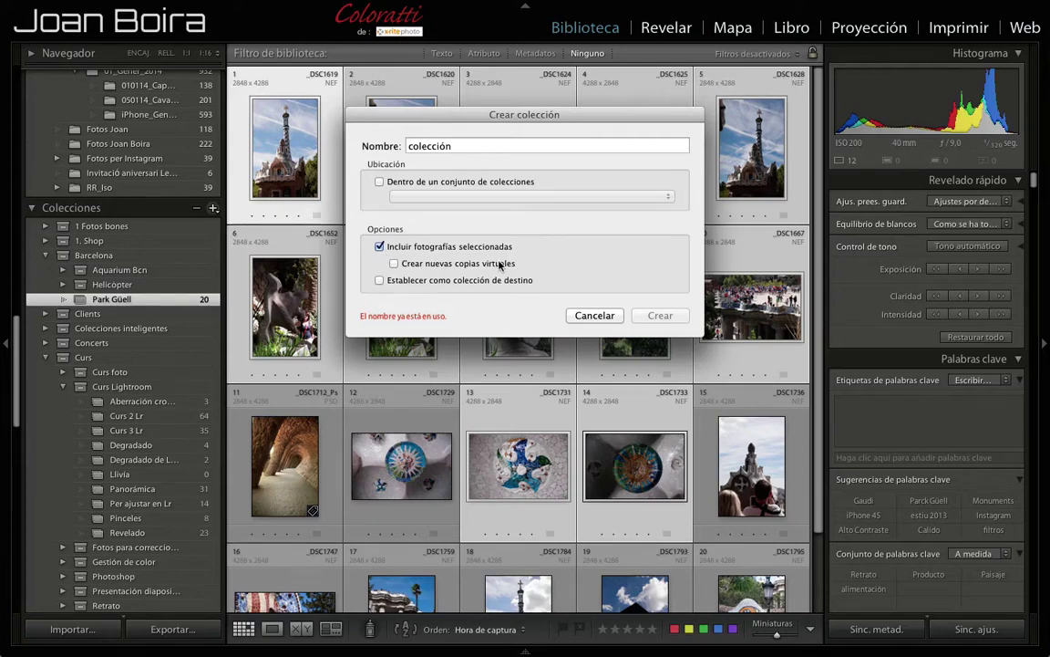
{"action": "double_click", "coordinate": [458, 146]}
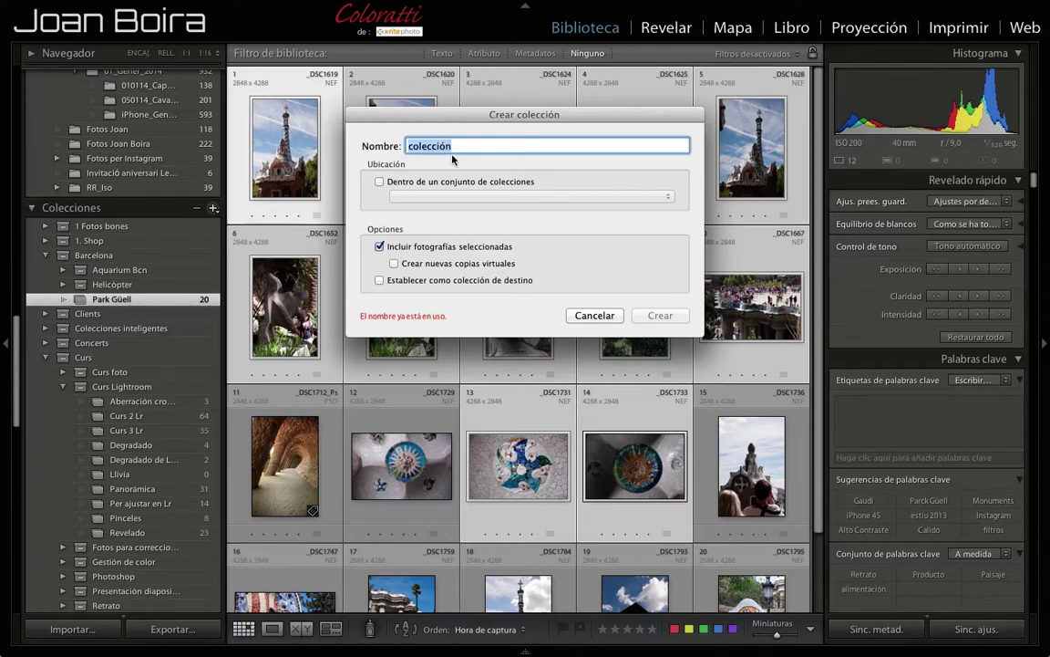
{"action": "type", "text": "Park I"}
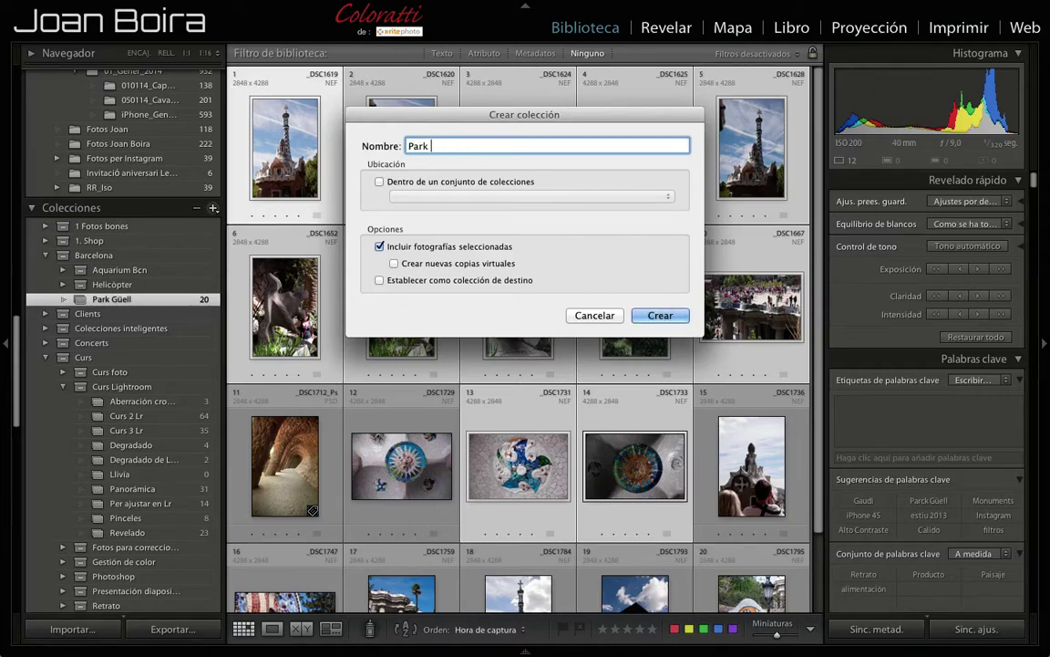
{"action": "type", "text": "I"}
{"action": "left_click", "coordinate": [502, 183]}
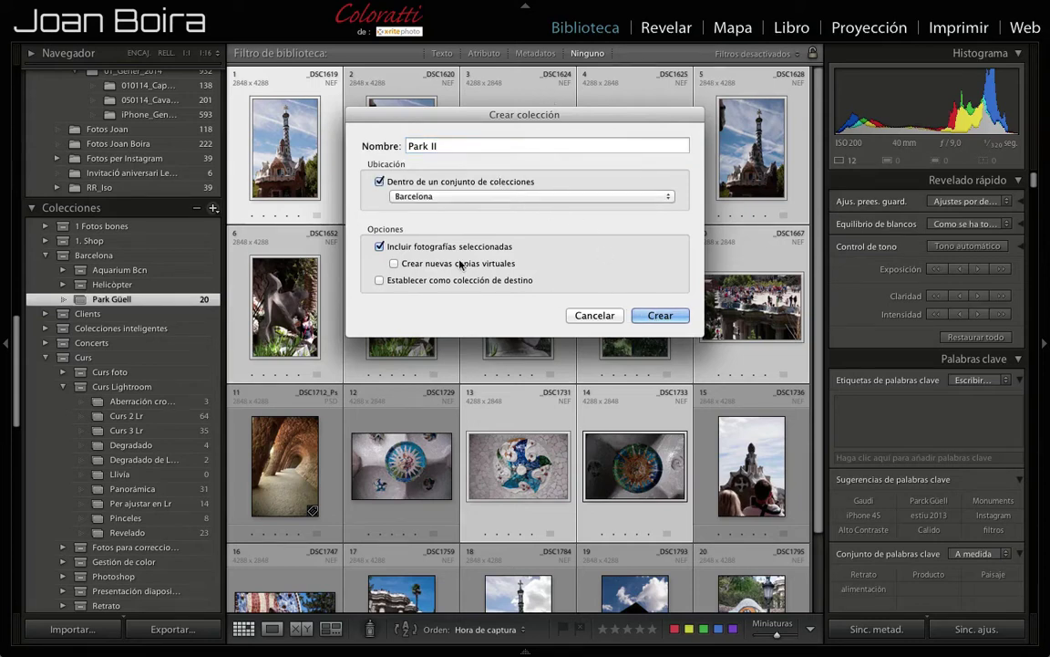
{"action": "left_click", "coordinate": [653, 317]}
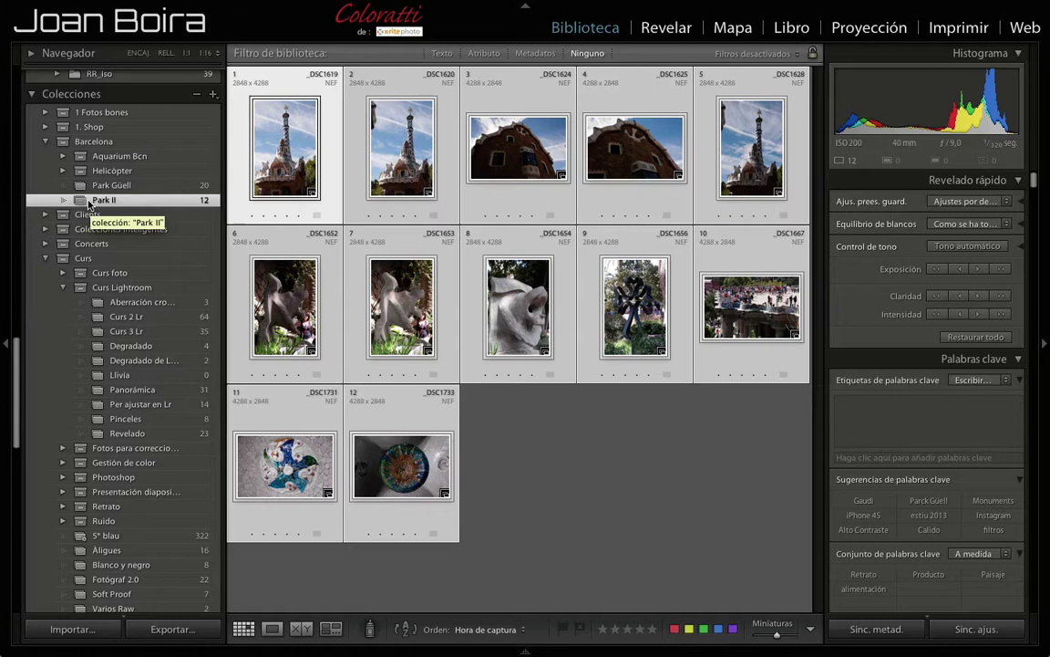
- Review the context menus of the Park II and Park Güell collections without choosing anything
{"action": "right_click", "coordinate": [87, 203]}
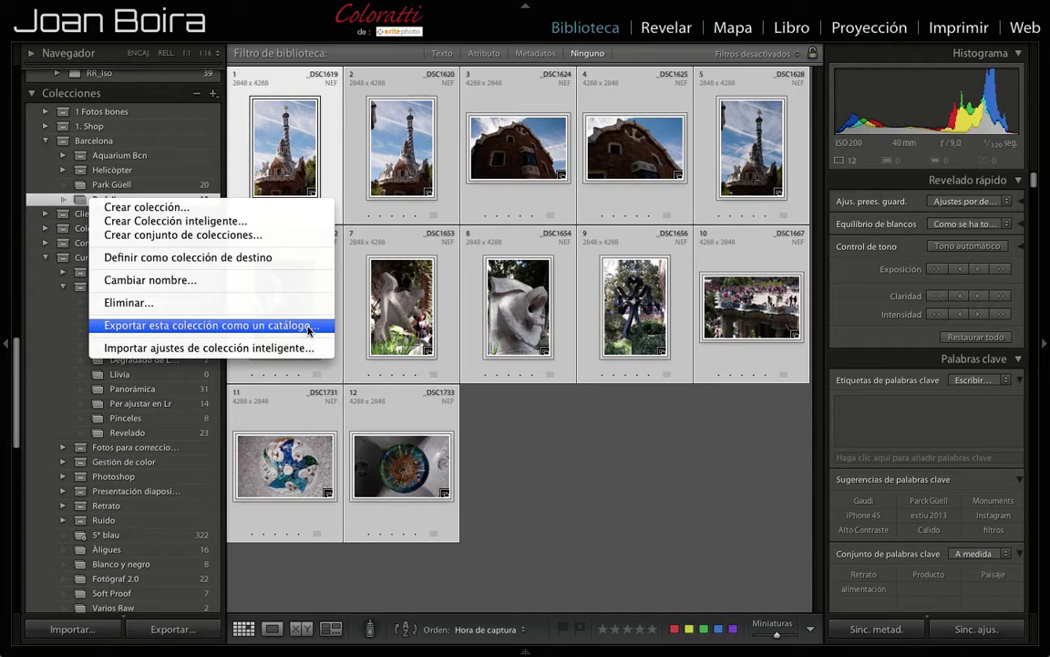
{"action": "left_click", "coordinate": [95, 187]}
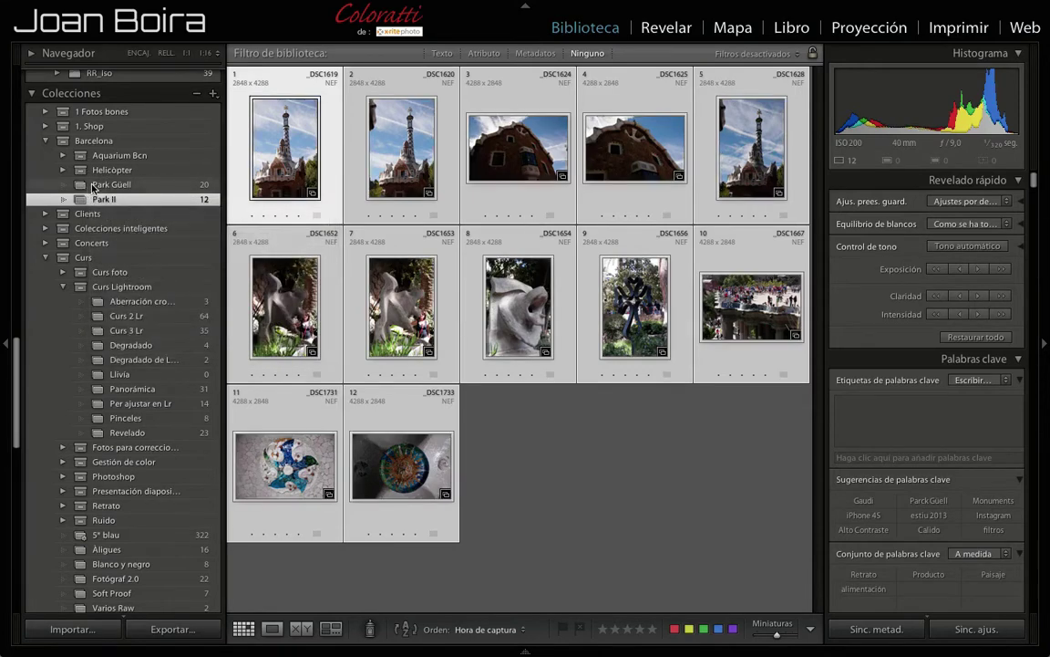
{"action": "right_click", "coordinate": [95, 187]}
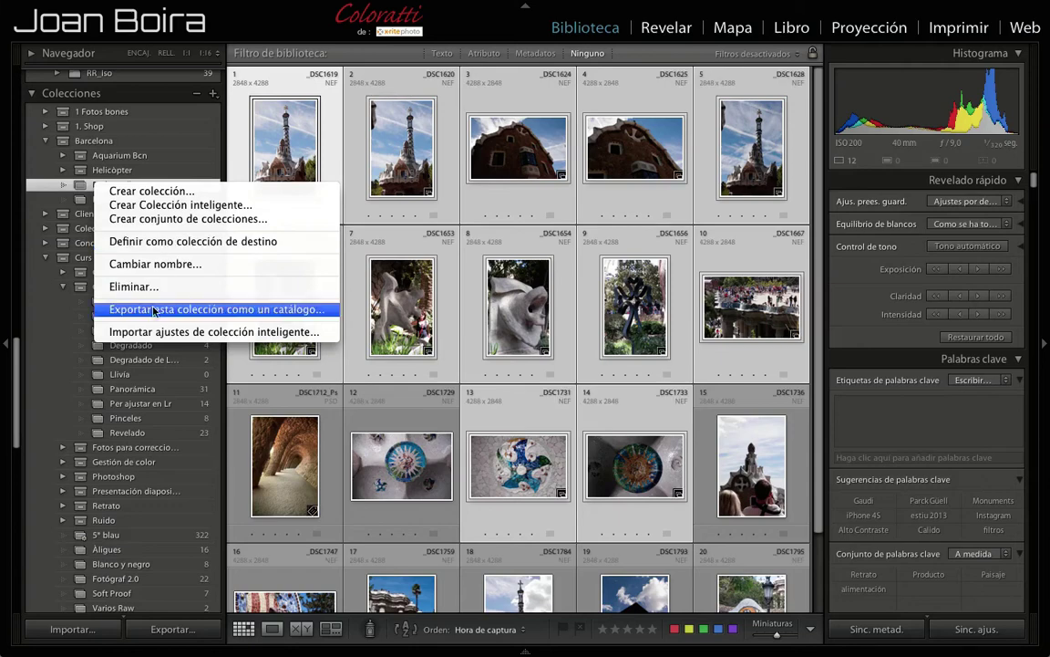
{"action": "left_click", "coordinate": [82, 169]}
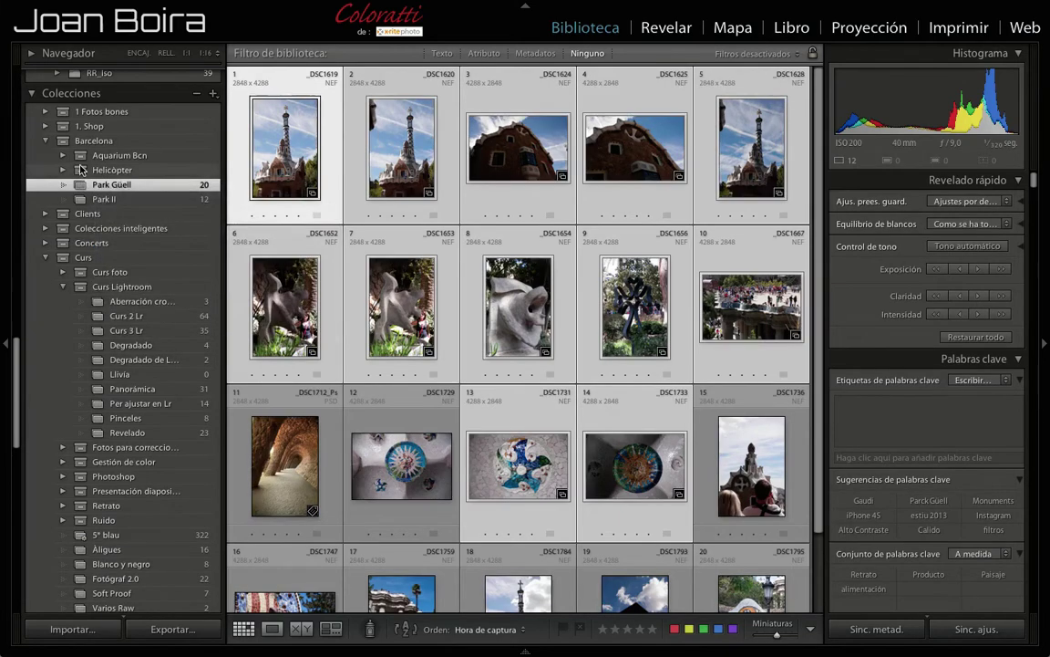
- Show the Helicòpter collection, expand the set, and review its context menu
{"action": "left_click", "coordinate": [80, 170]}
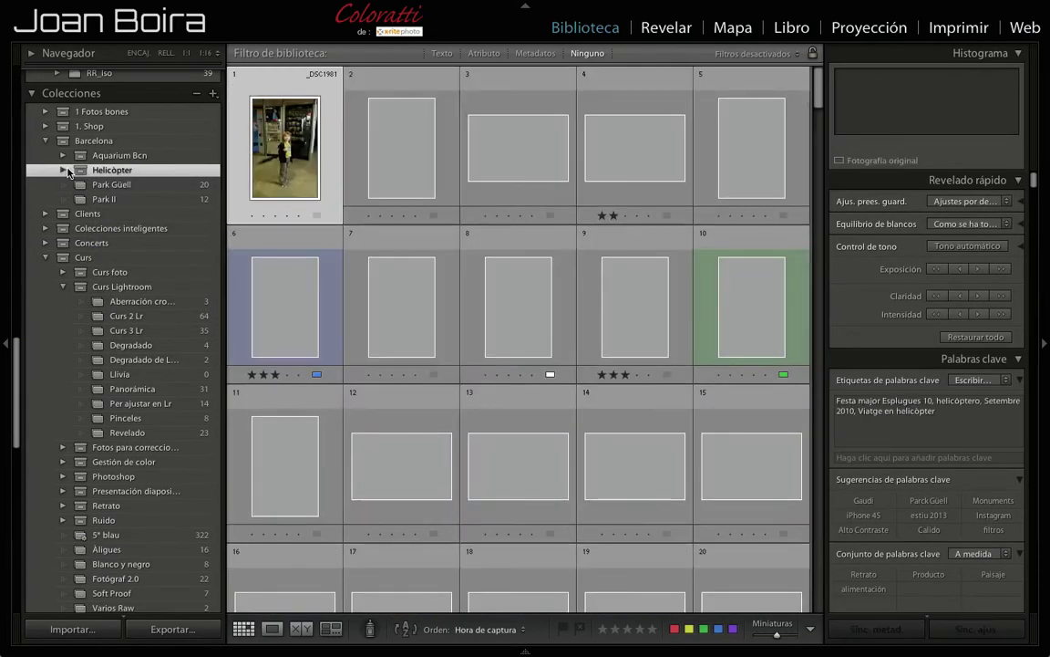
{"action": "left_click", "coordinate": [62, 169]}
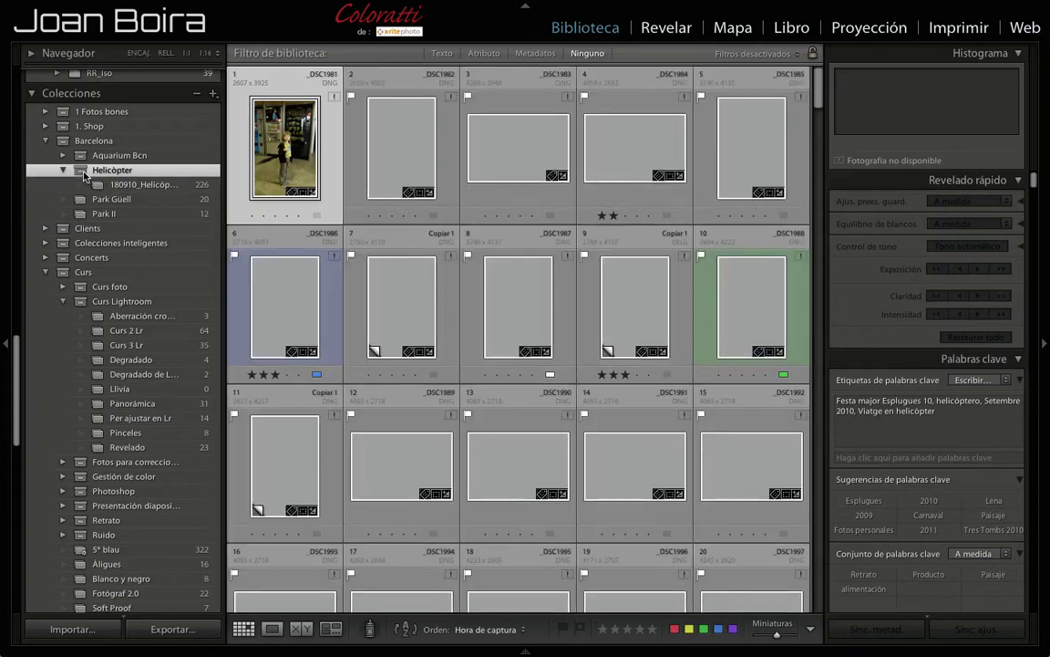
{"action": "right_click", "coordinate": [84, 175]}
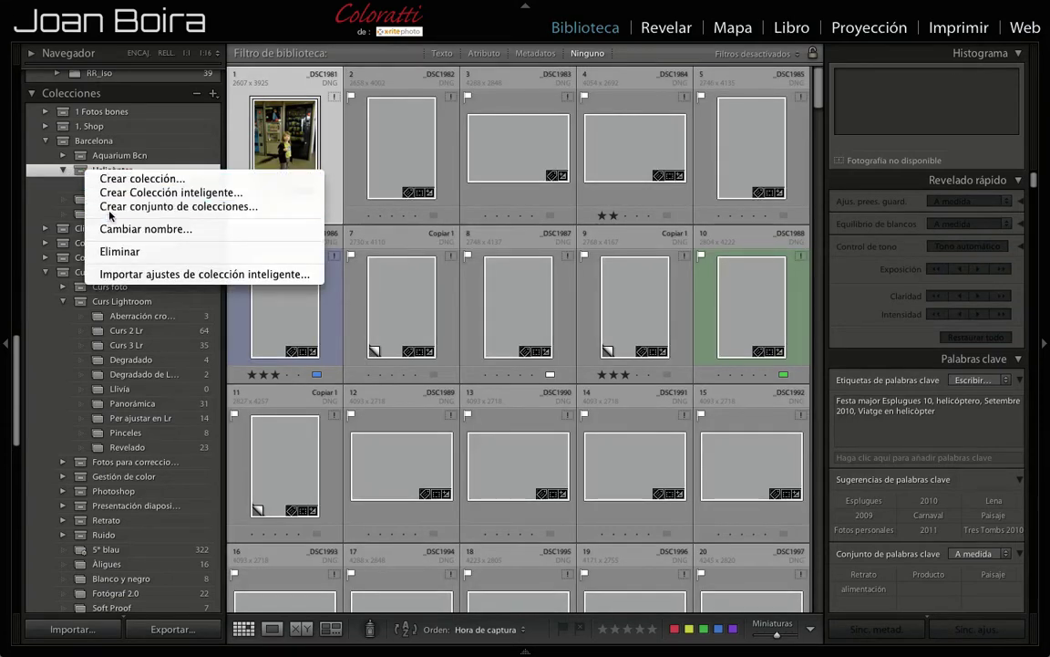
{"action": "left_click", "coordinate": [70, 176]}
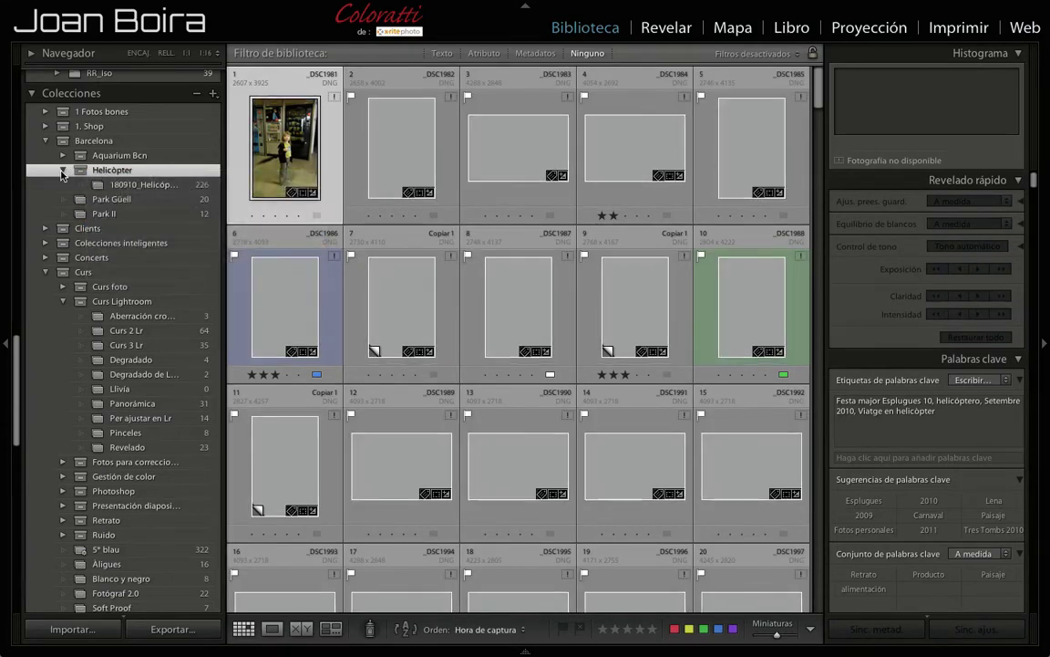
- Return to the Park Güell collection and scroll through the Collections panel
{"action": "left_click", "coordinate": [82, 189]}
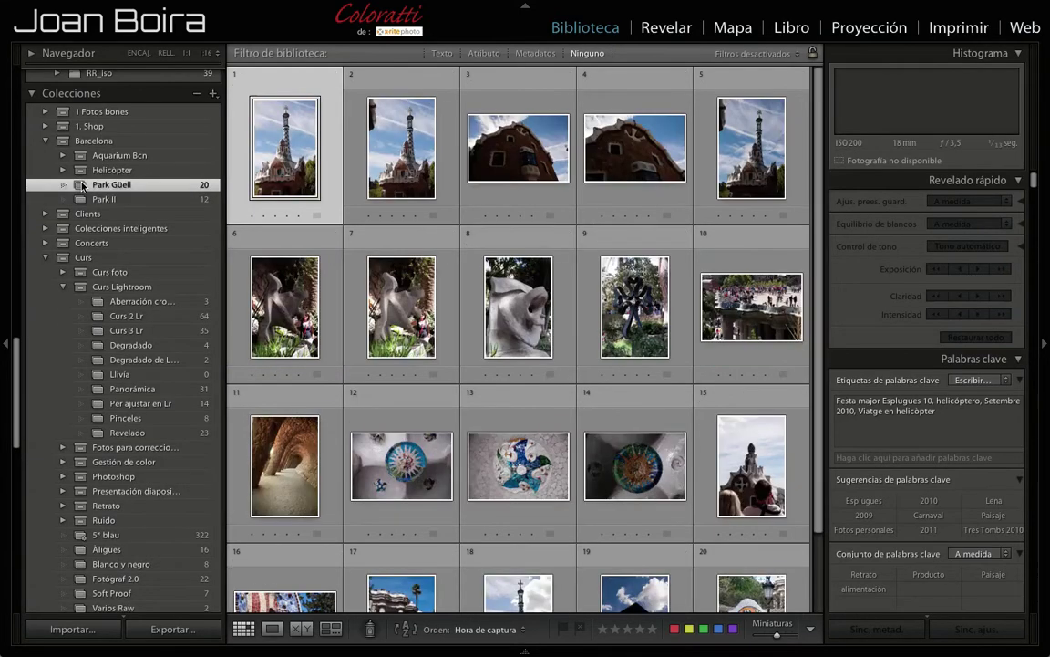
{"action": "scroll", "coordinate": [81, 187], "scroll_direction": "up", "scroll_amount": 5}
{"action": "scroll", "coordinate": [81, 186], "scroll_direction": "up", "scroll_amount": 1}
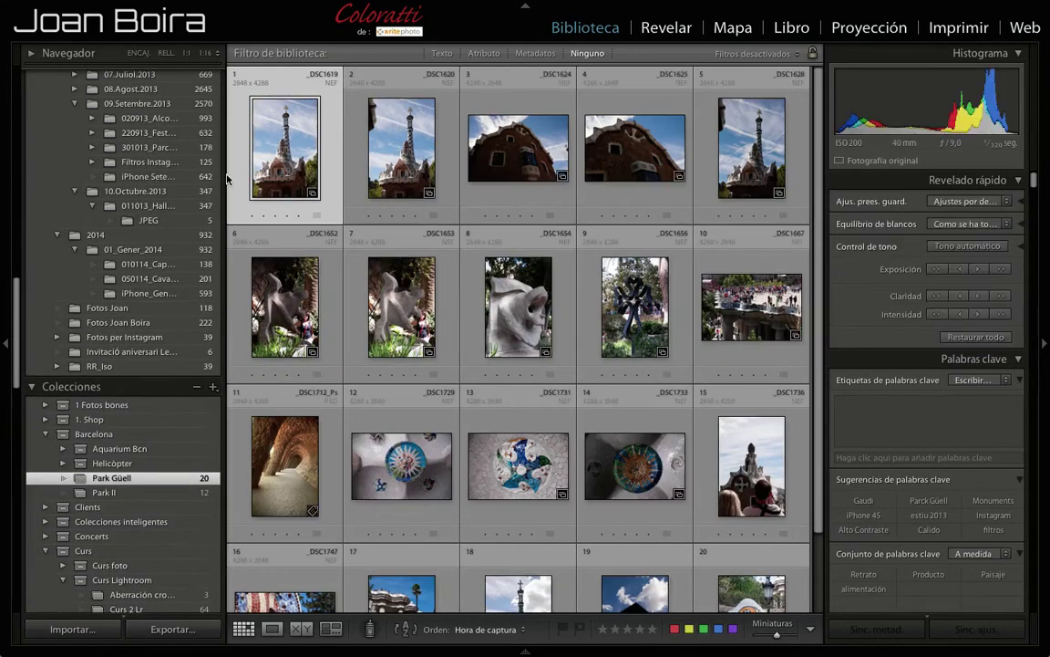
{"action": "scroll", "coordinate": [185, 182], "scroll_direction": "up", "scroll_amount": 5}
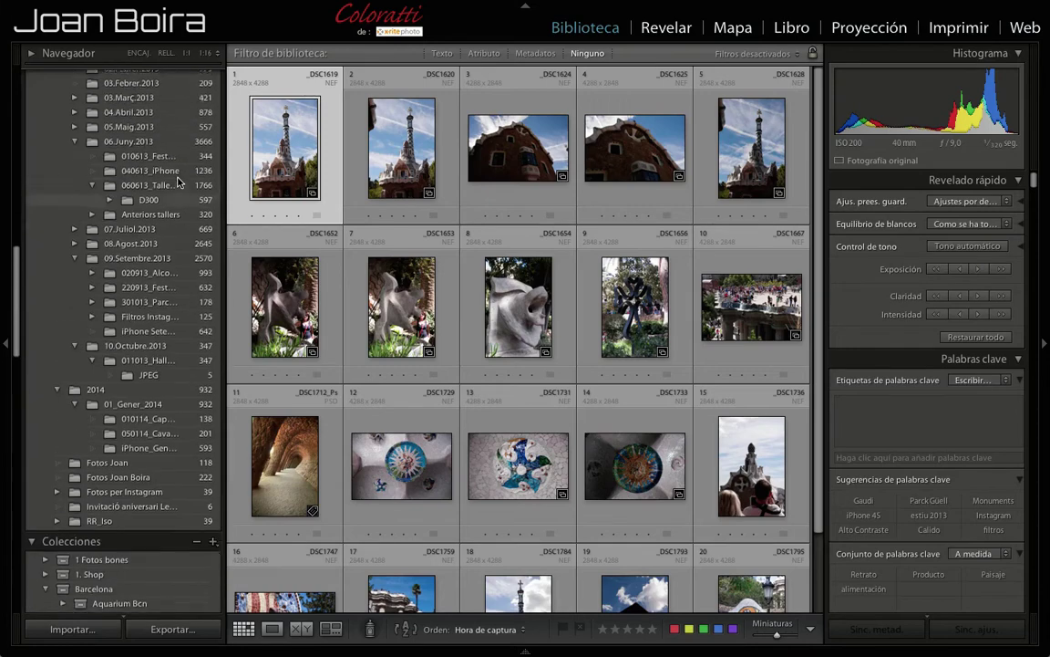
{"action": "scroll", "coordinate": [182, 182], "scroll_direction": "up", "scroll_amount": 5}
{"action": "scroll", "coordinate": [178, 183], "scroll_direction": "up", "scroll_amount": 5}
{"action": "scroll", "coordinate": [178, 182], "scroll_direction": "up", "scroll_amount": 3}
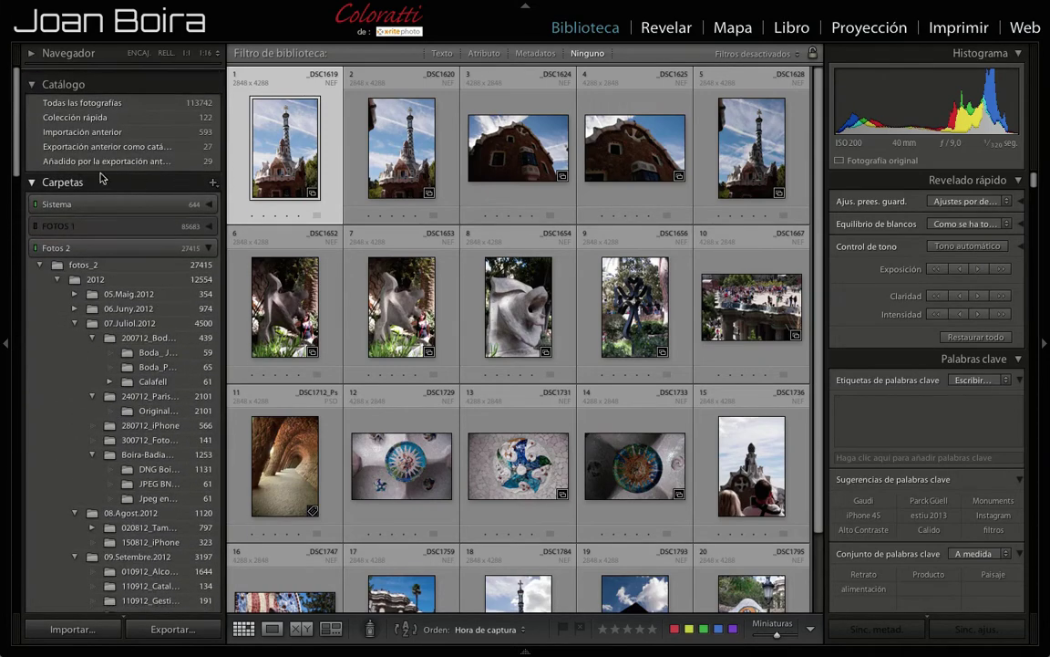
{"action": "scroll", "coordinate": [131, 303], "scroll_direction": "down", "scroll_amount": 5}
{"action": "scroll", "coordinate": [127, 297], "scroll_direction": "down", "scroll_amount": 5}
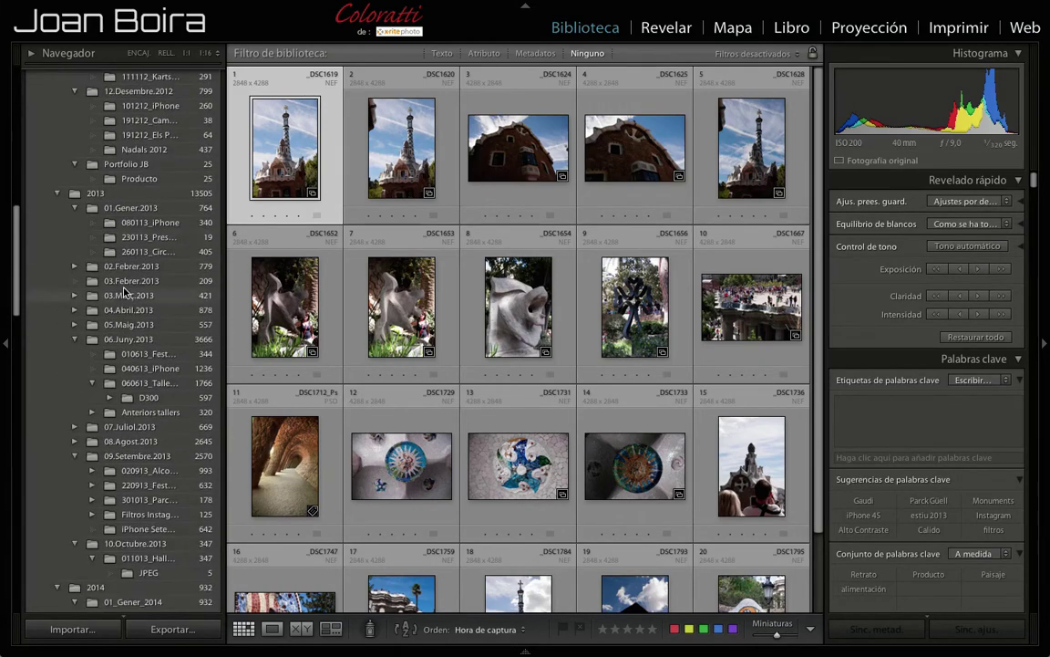
{"action": "scroll", "coordinate": [126, 290], "scroll_direction": "down", "scroll_amount": 5}
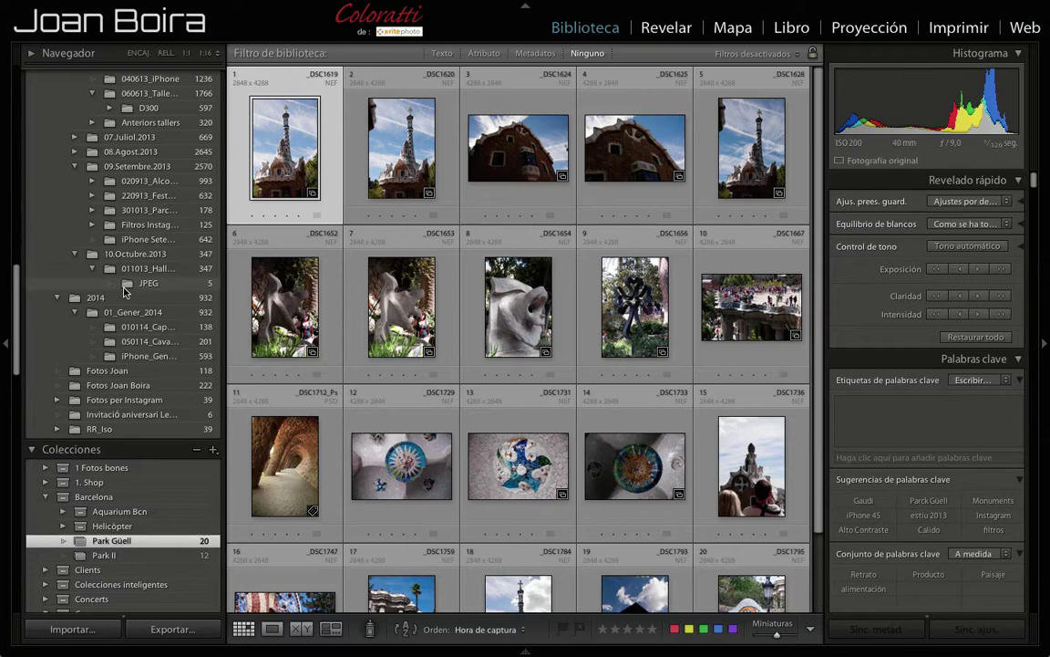
- Check the Park Güell folder and its options, then show the 20-photo Park Güell collection
{"action": "left_click", "coordinate": [128, 210]}
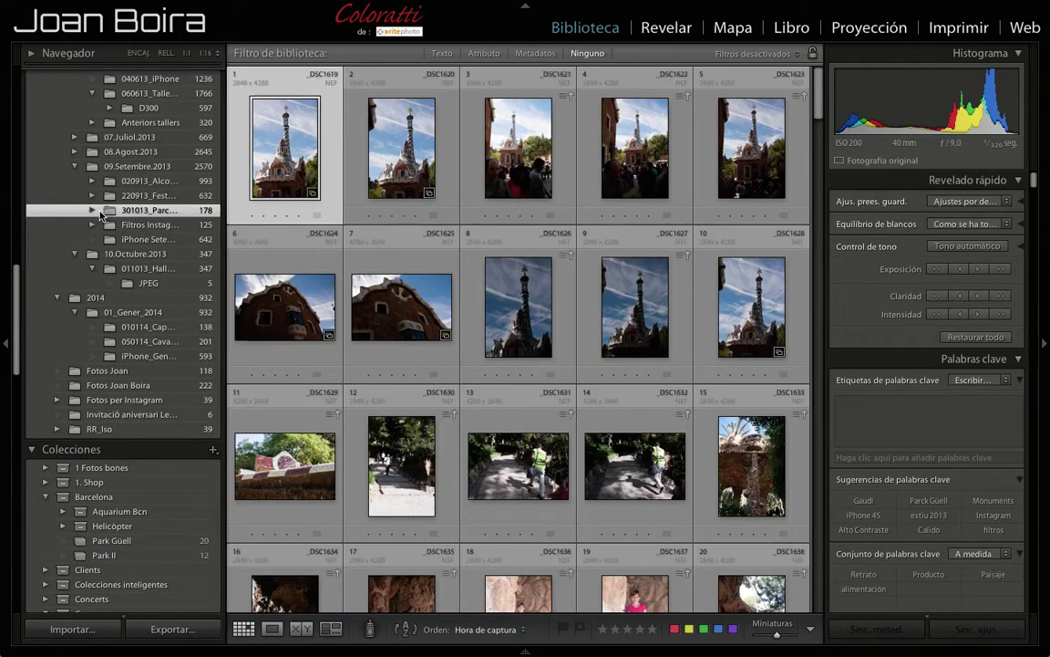
{"action": "right_click", "coordinate": [114, 212]}
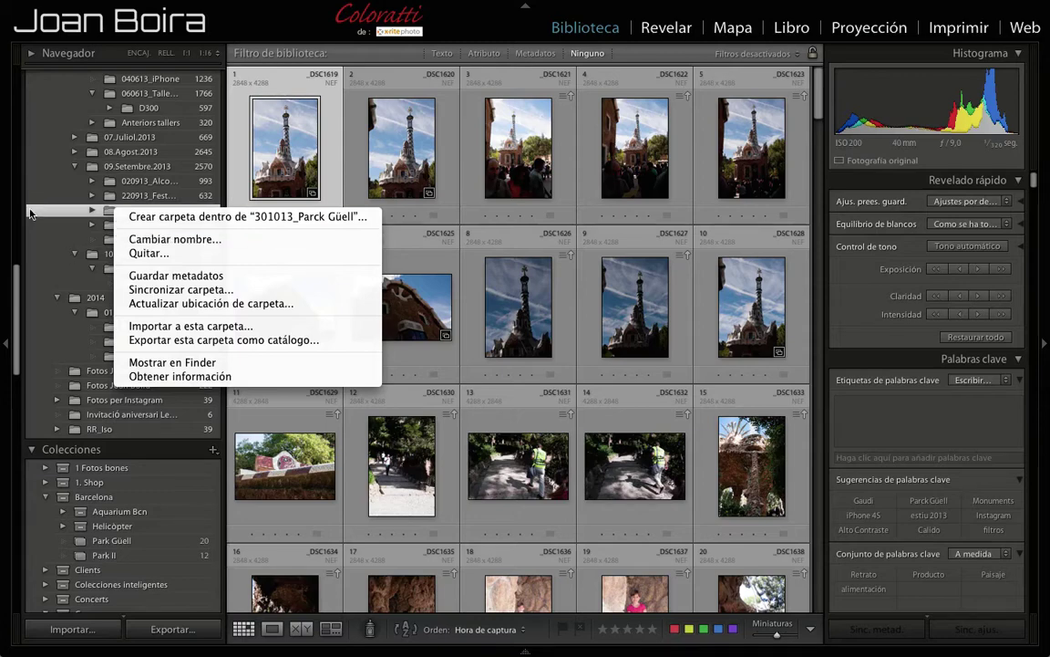
{"action": "left_click", "coordinate": [34, 210]}
{"action": "scroll", "coordinate": [57, 276], "scroll_direction": "down", "scroll_amount": 5}
{"action": "scroll", "coordinate": [57, 276], "scroll_direction": "down", "scroll_amount": 5}
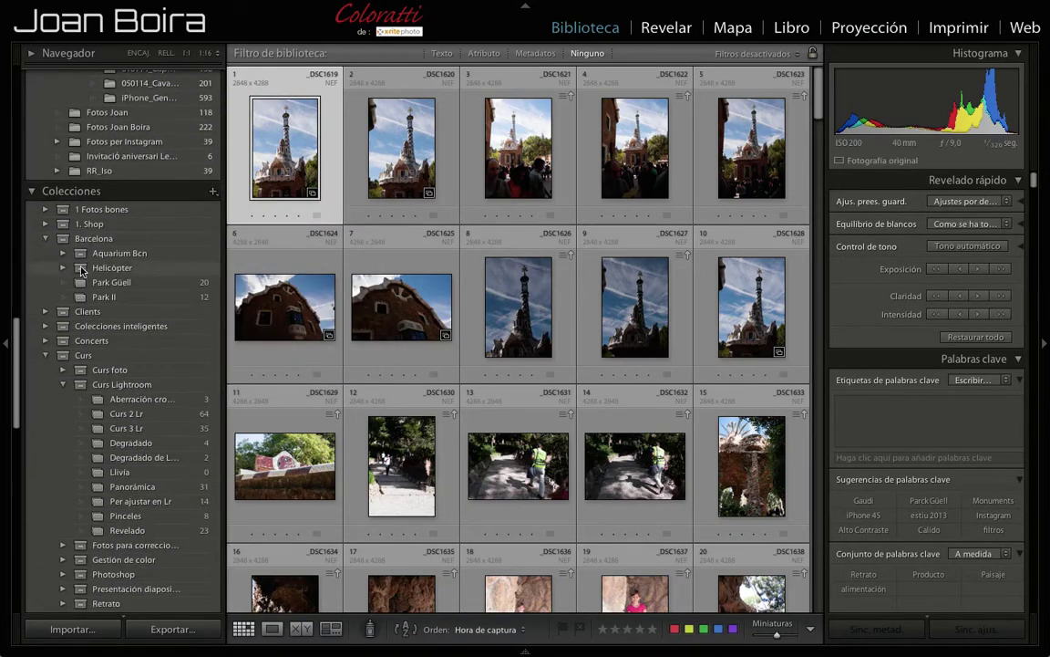
{"action": "left_click", "coordinate": [91, 282]}
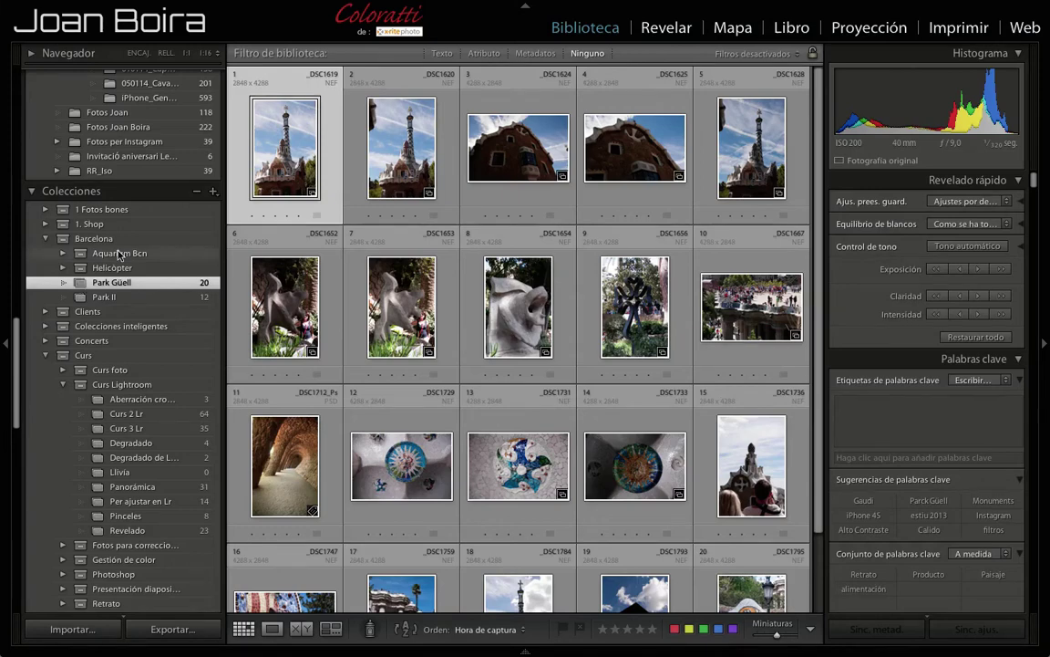
{"action": "scroll", "coordinate": [106, 228], "scroll_direction": "up", "scroll_amount": 8}
{"action": "scroll", "coordinate": [125, 251], "scroll_direction": "down", "scroll_amount": 5}
{"action": "scroll", "coordinate": [124, 252], "scroll_direction": "down", "scroll_amount": 3}
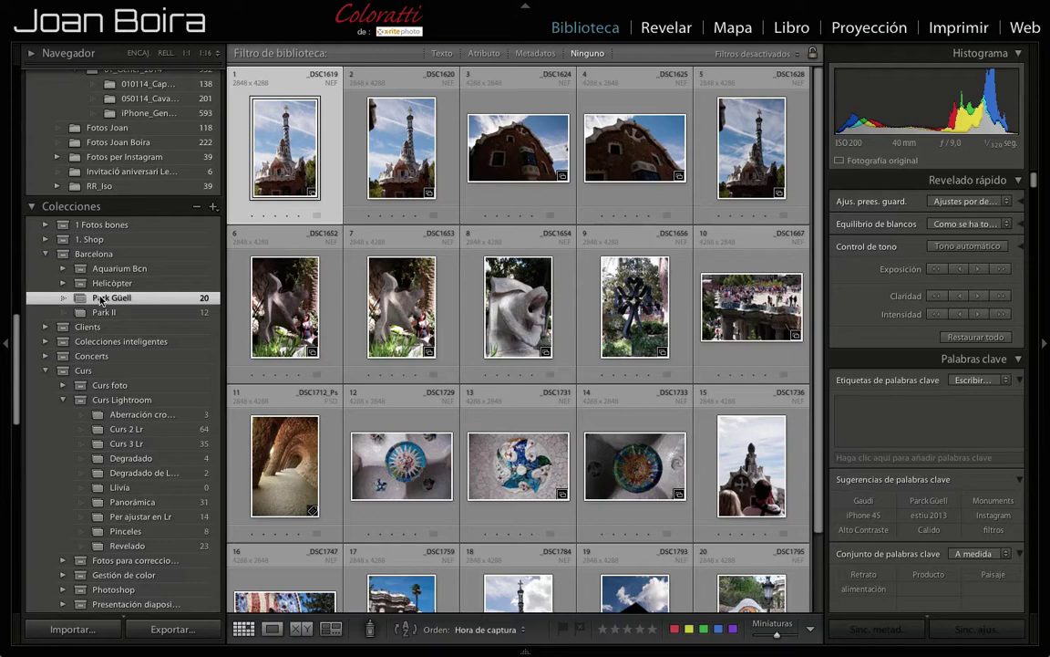
- Start exporting the Park Güell collection as a catalog named 'Park Güell'
{"action": "right_click", "coordinate": [101, 300]}
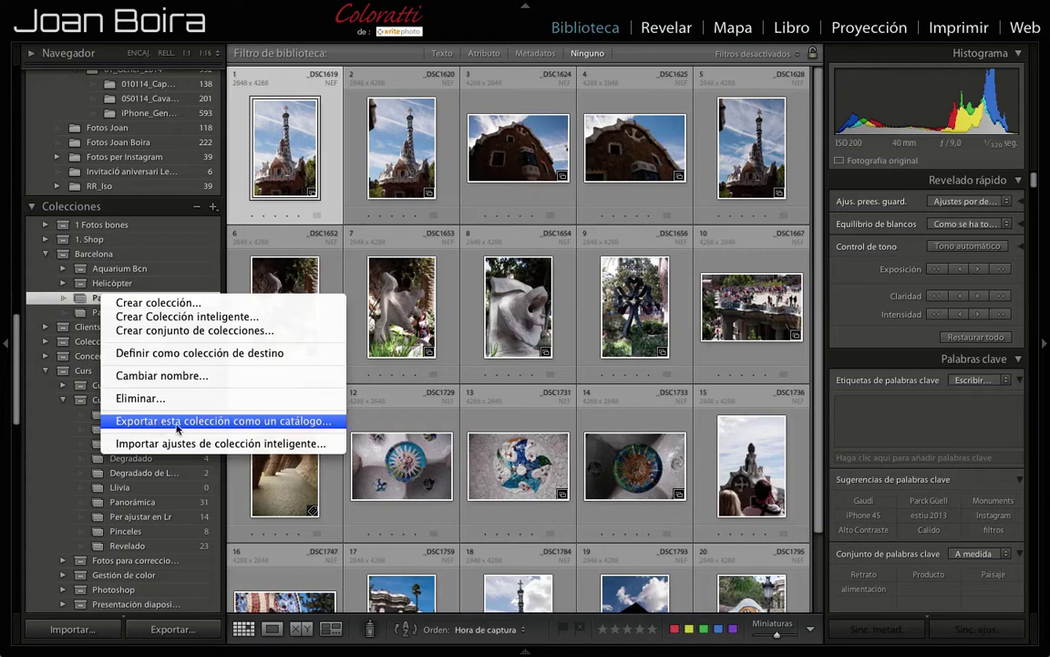
{"action": "left_click", "coordinate": [236, 421]}
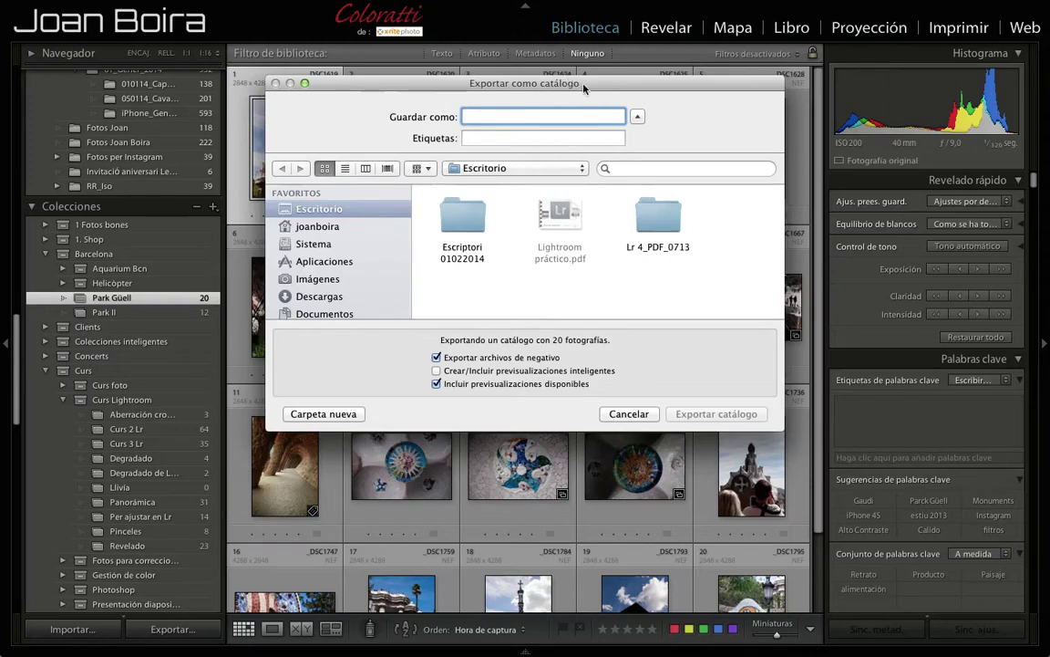
{"action": "left_click_drag", "start_coordinate": [584, 87], "coordinate": [514, 95]}
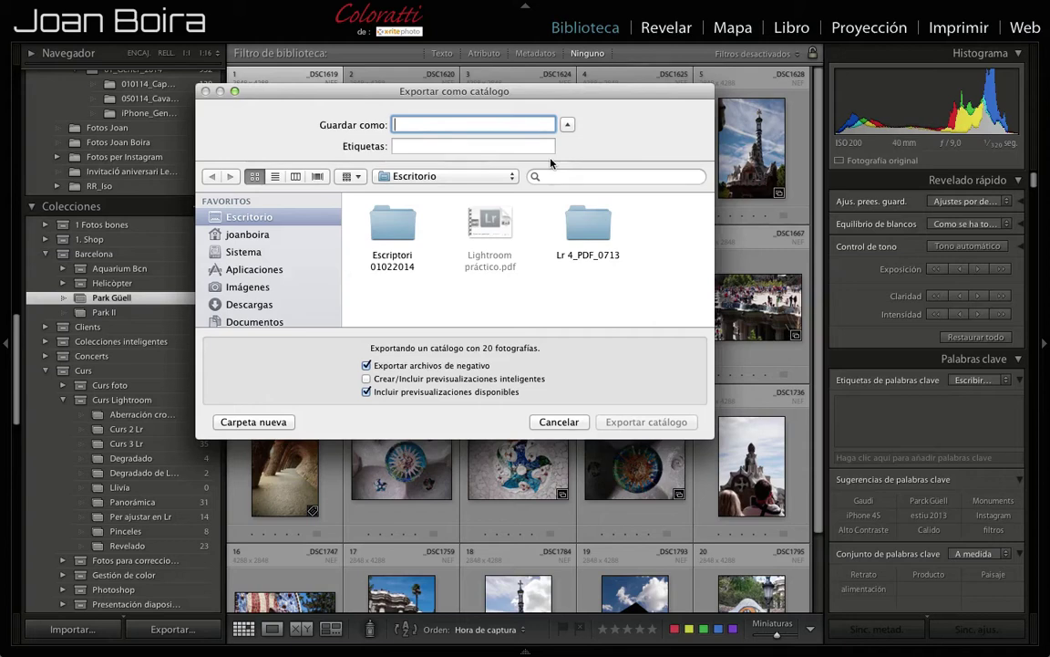
{"action": "type", "text": "Park"}
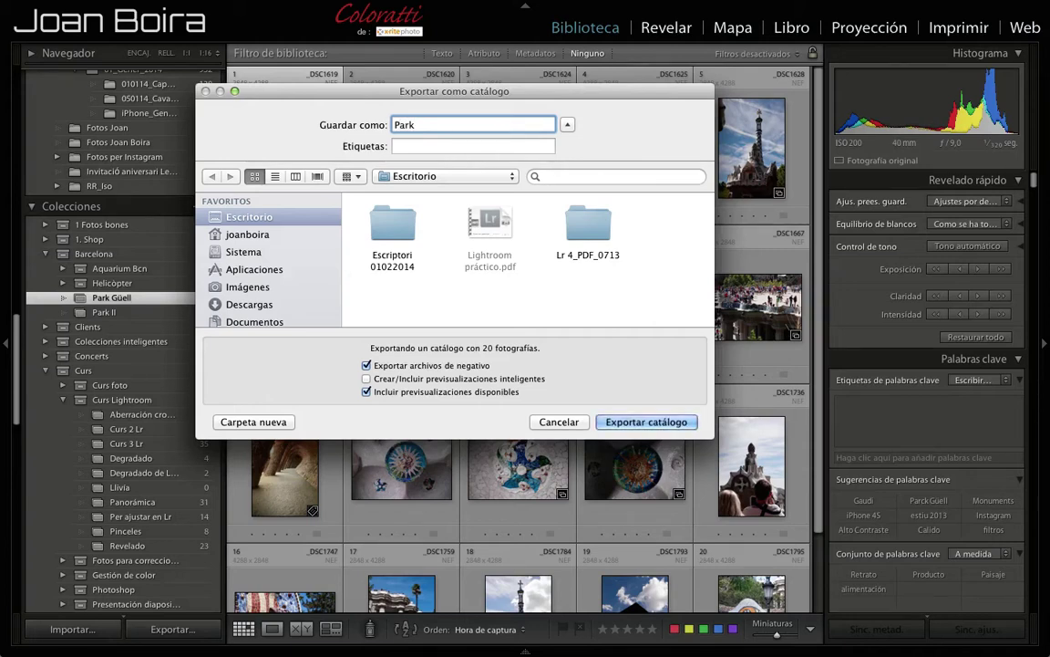
{"action": "type", "text": " G"}
{"action": "type", "text": "üell"}
{"action": "key", "text": "Left"}
{"action": "key", "text": "Left"}
{"action": "key", "text": "Left"}
{"action": "key", "text": "BackSpace"}
{"action": "type", "text": "ü"}
{"action": "left_click", "coordinate": [439, 129]}
- Set the export destination to the Fotos 2 drive and rename the catalog '1. Park Güell'
{"action": "left_click", "coordinate": [482, 183]}
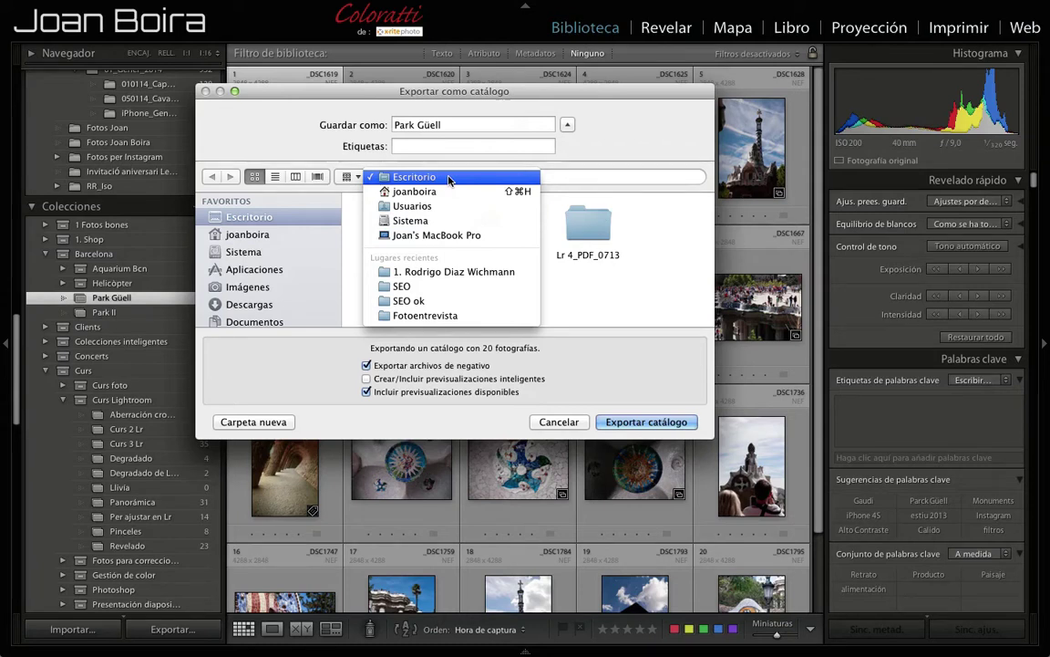
{"action": "left_click", "coordinate": [432, 239]}
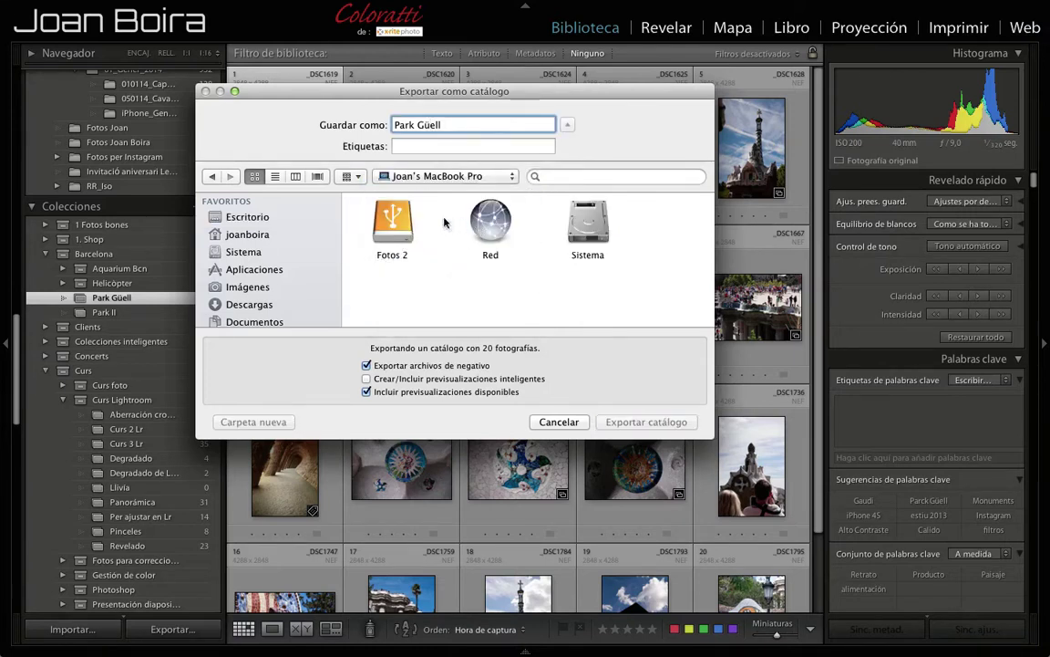
{"action": "double_click", "coordinate": [392, 229]}
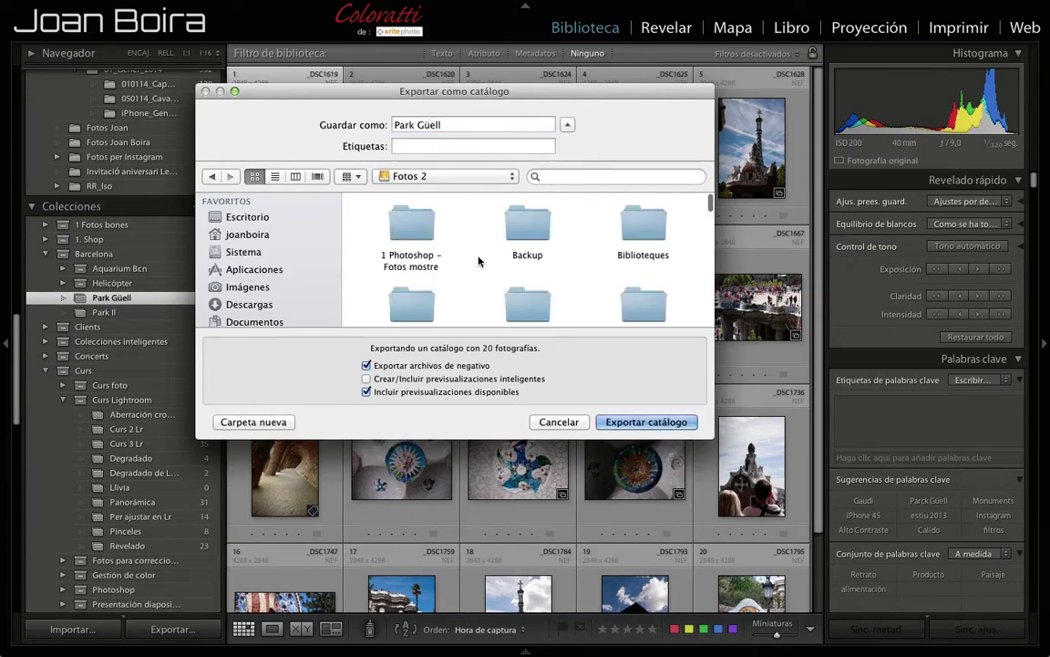
{"action": "left_click", "coordinate": [395, 125]}
{"action": "type", "text": "1"}
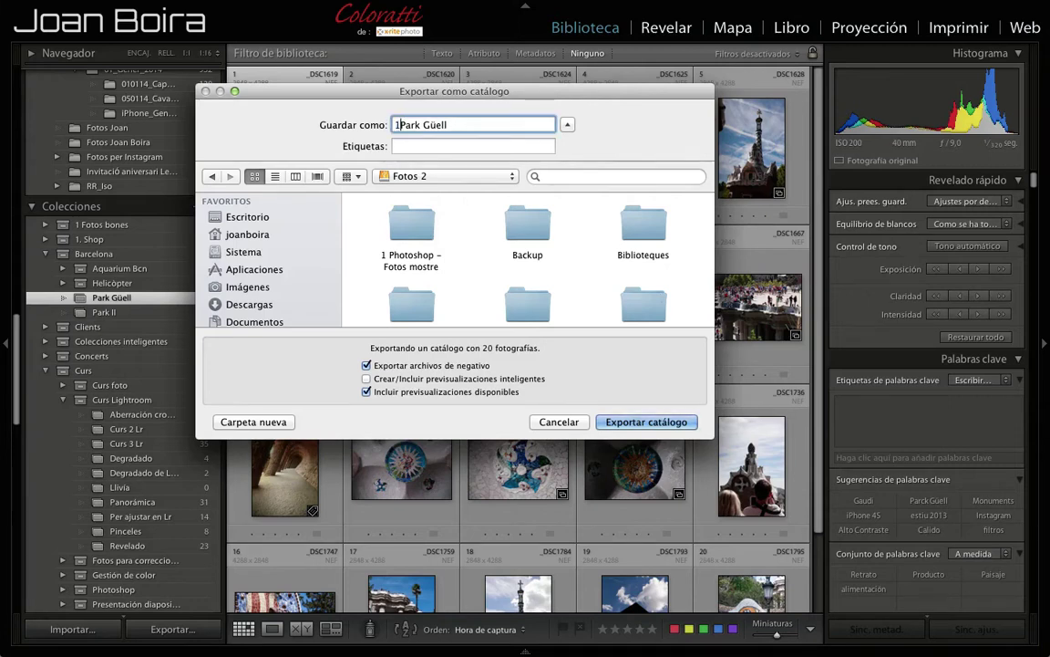
{"action": "type", "text": "."}
- Exclude the original negative files and include smart previews in the catalog export
{"action": "left_click", "coordinate": [426, 367]}
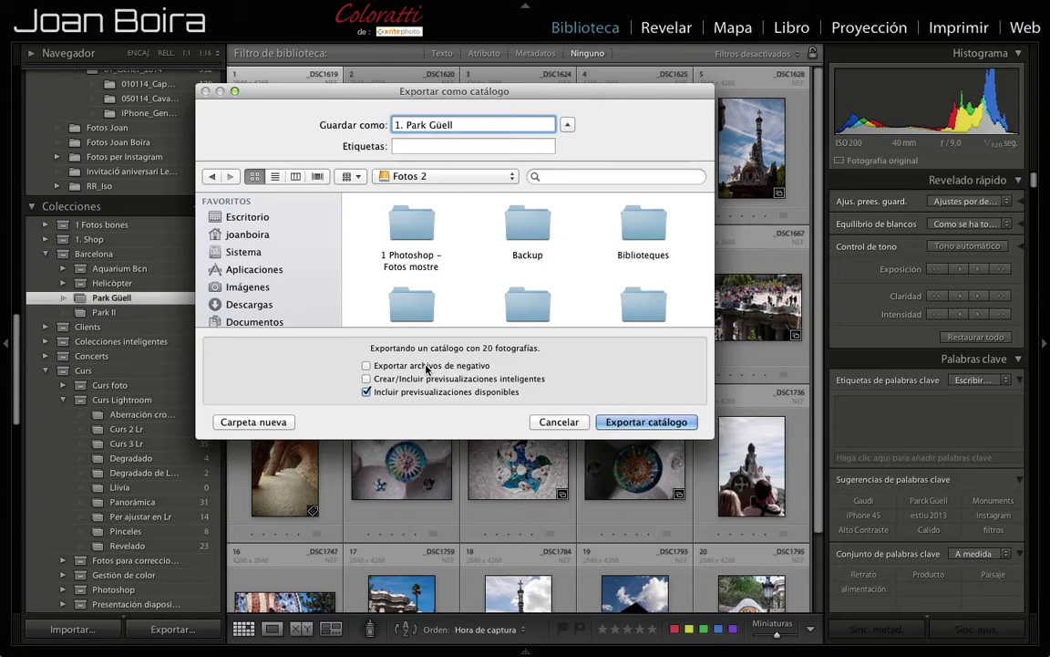
{"action": "left_click", "coordinate": [379, 366]}
{"action": "left_click", "coordinate": [367, 365]}
{"action": "left_click", "coordinate": [367, 379]}
{"action": "left_click", "coordinate": [387, 382]}
- Export the '1. Park Güell' catalog with these settings
{"action": "left_click", "coordinate": [639, 422]}
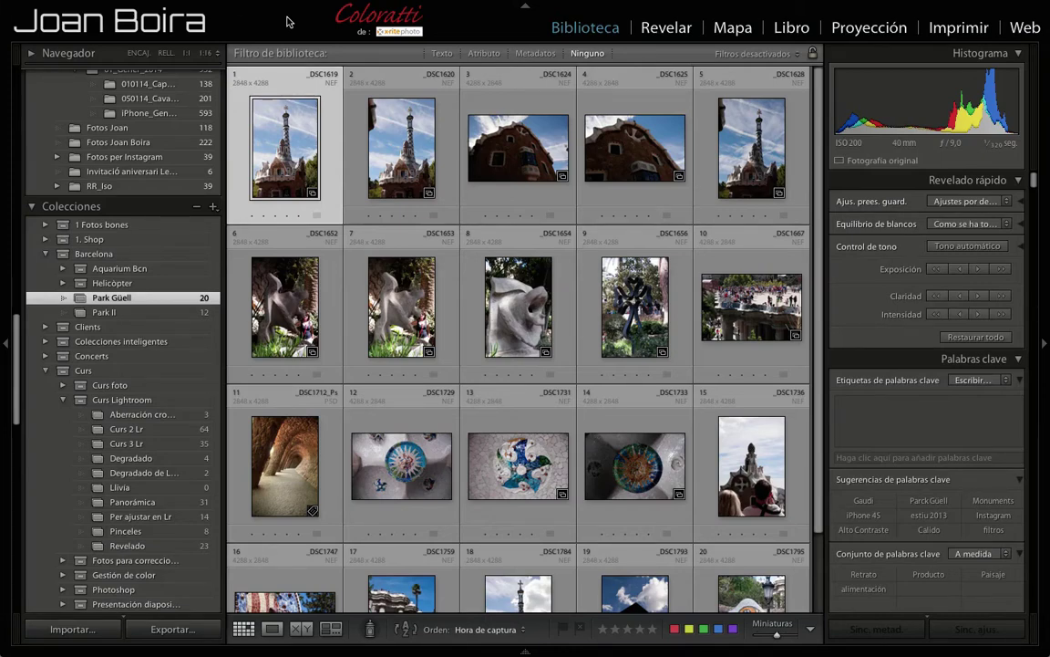
- Quit Lightroom and answer the catalog backup prompt
{"action": "key", "text": "super+q"}
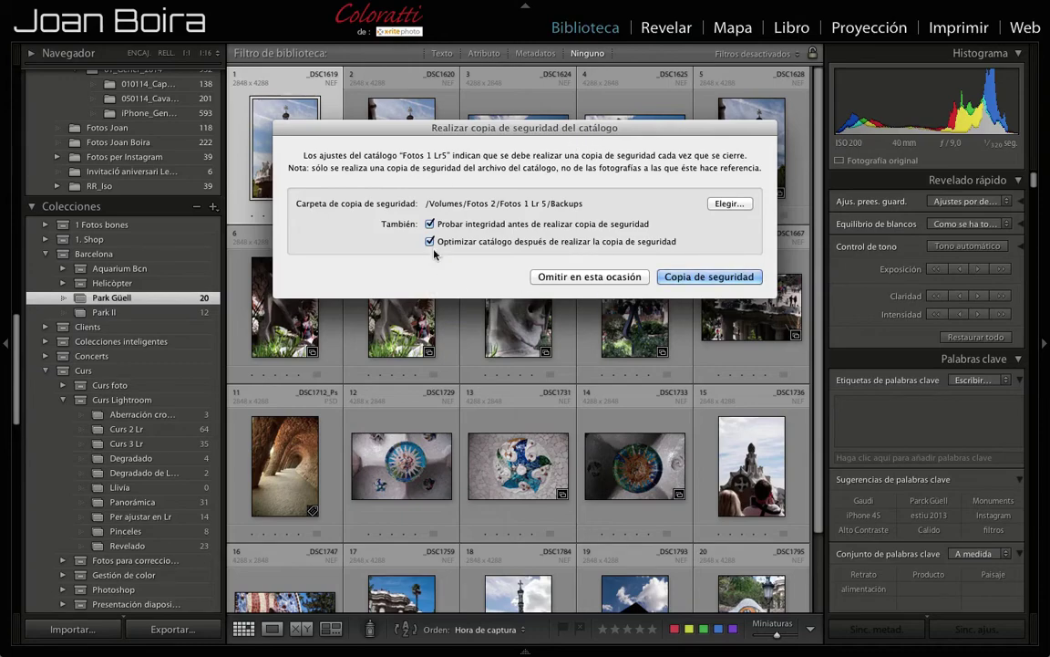
{"action": "key", "text": "super+h"}
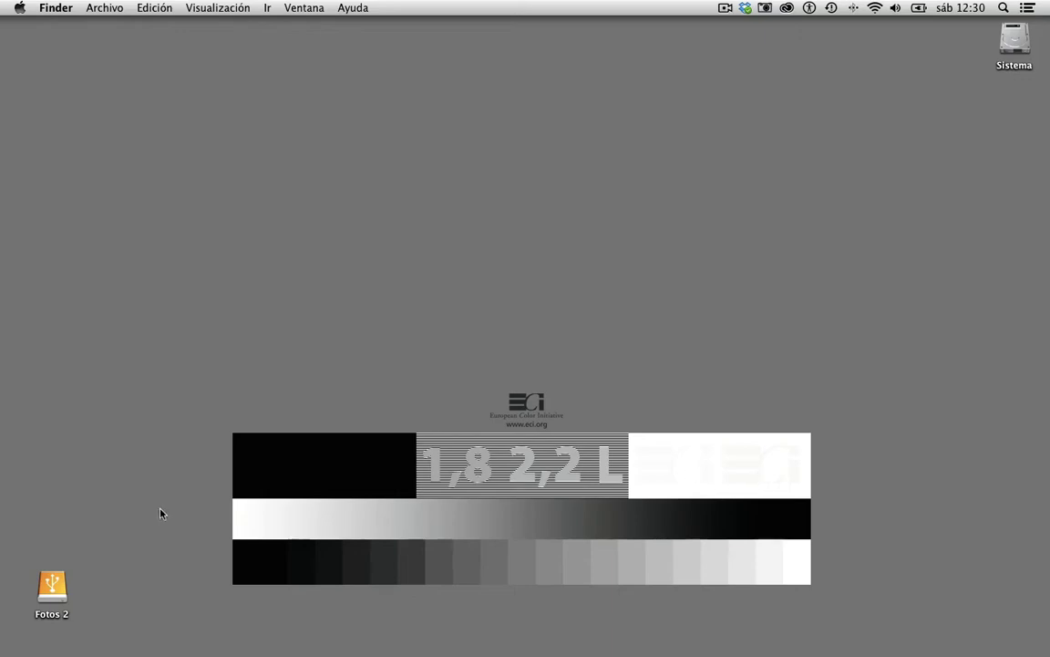
- On the Fotos 2 drive, navigate to the 1. Park Güell folder
{"action": "double_click", "coordinate": [56, 589]}
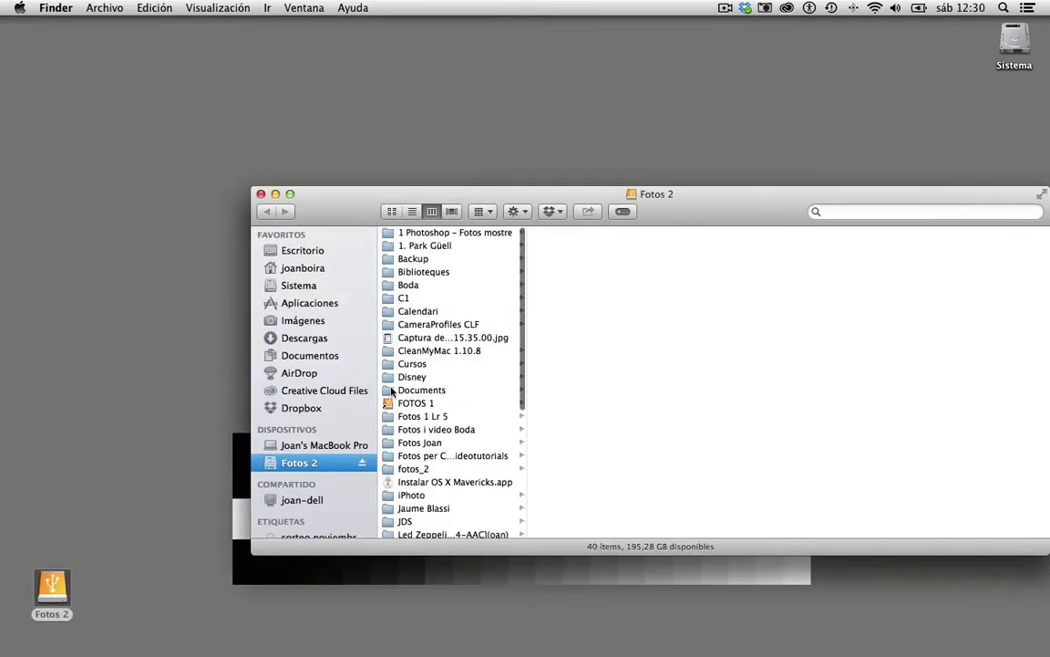
{"action": "scroll", "coordinate": [445, 281], "scroll_direction": "down", "scroll_amount": 1}
{"action": "scroll", "coordinate": [465, 242], "scroll_direction": "up", "scroll_amount": 1}
{"action": "left_click", "coordinate": [406, 237]}
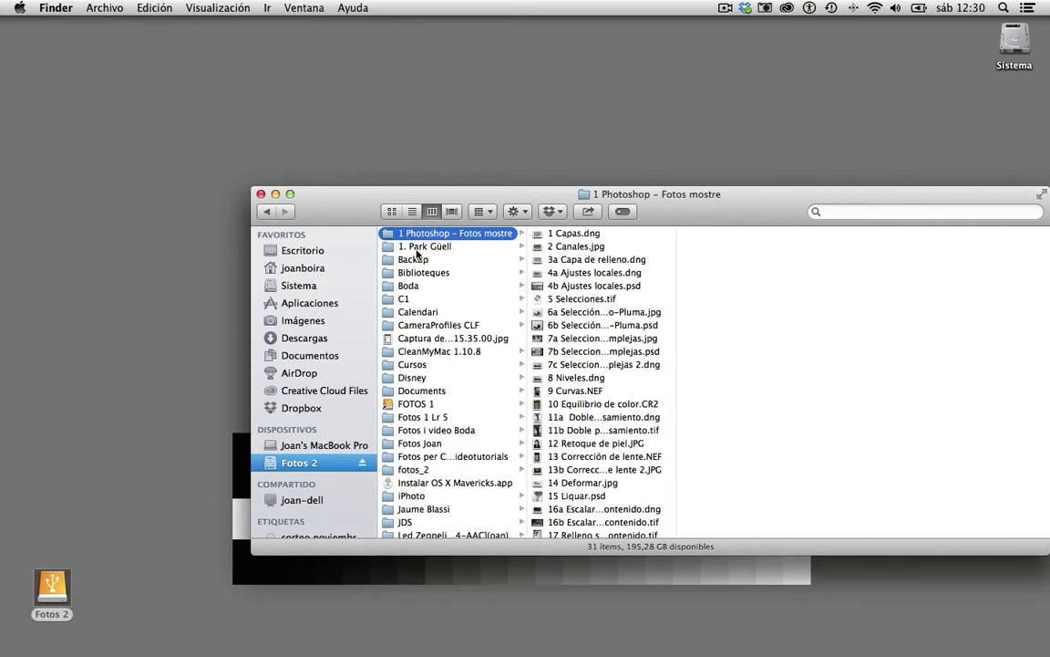
{"action": "key", "text": "Down"}
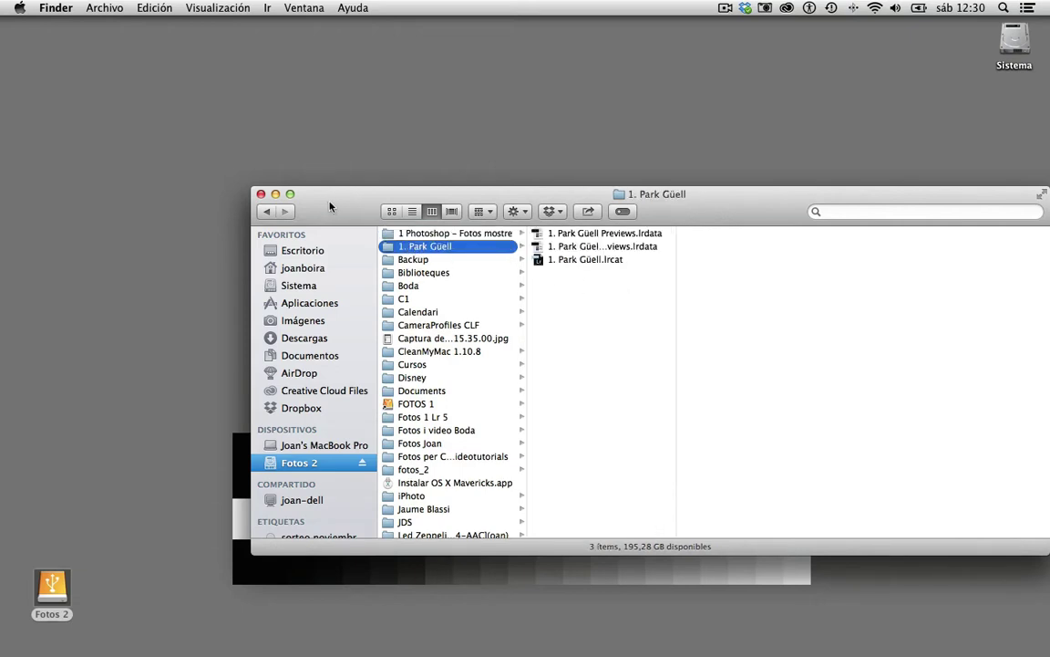
- Show the folder as large icons and open '1. Park Güell.lrcat' in Lightroom
{"action": "left_click", "coordinate": [392, 211]}
{"action": "left_click_drag", "start_coordinate": [523, 199], "coordinate": [371, 95]}
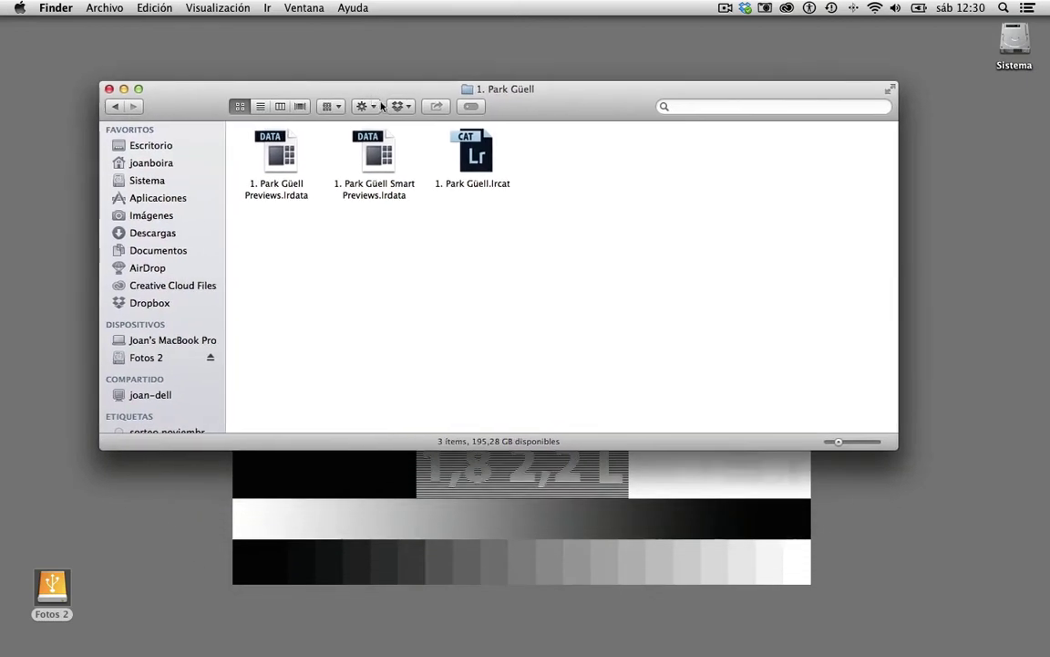
{"action": "left_click_drag", "start_coordinate": [841, 442], "coordinate": [862, 443]}
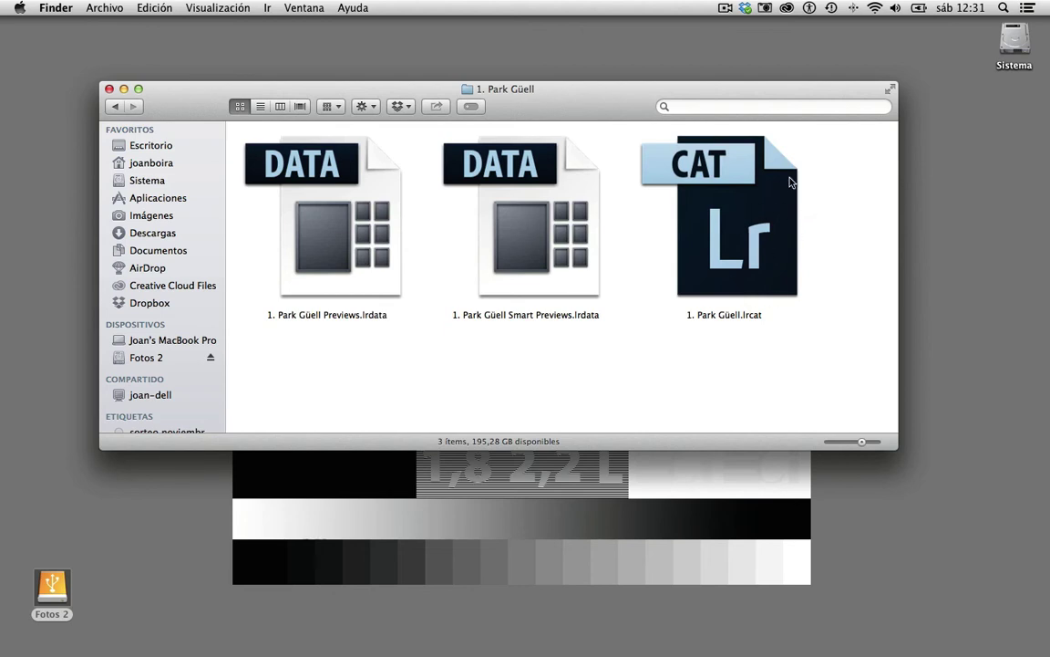
{"action": "left_click", "coordinate": [761, 258]}
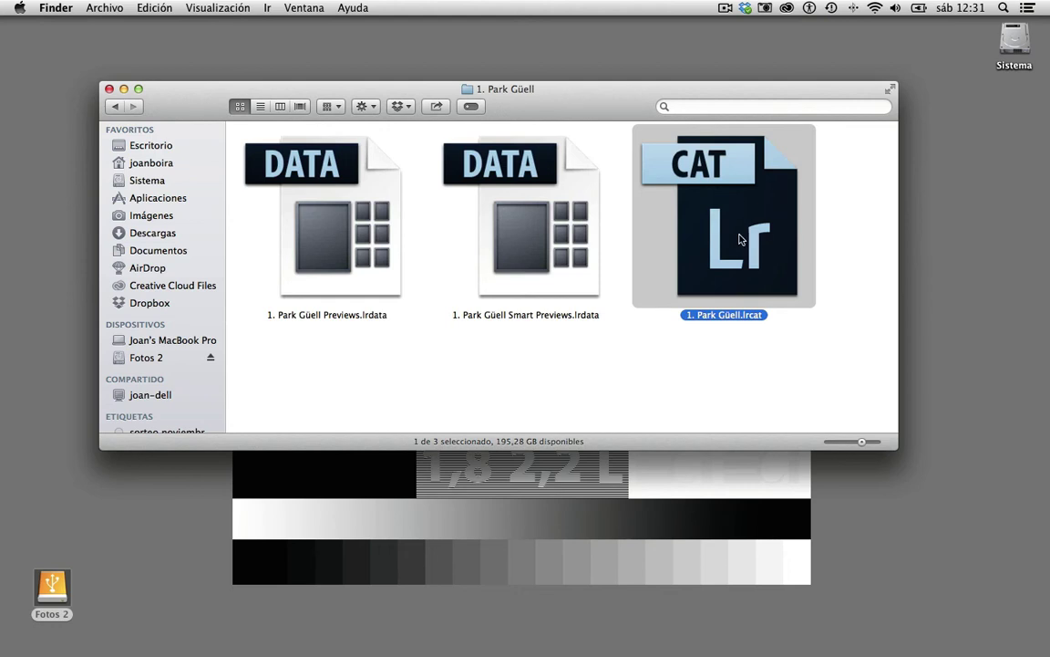
{"action": "double_click", "coordinate": [740, 239]}
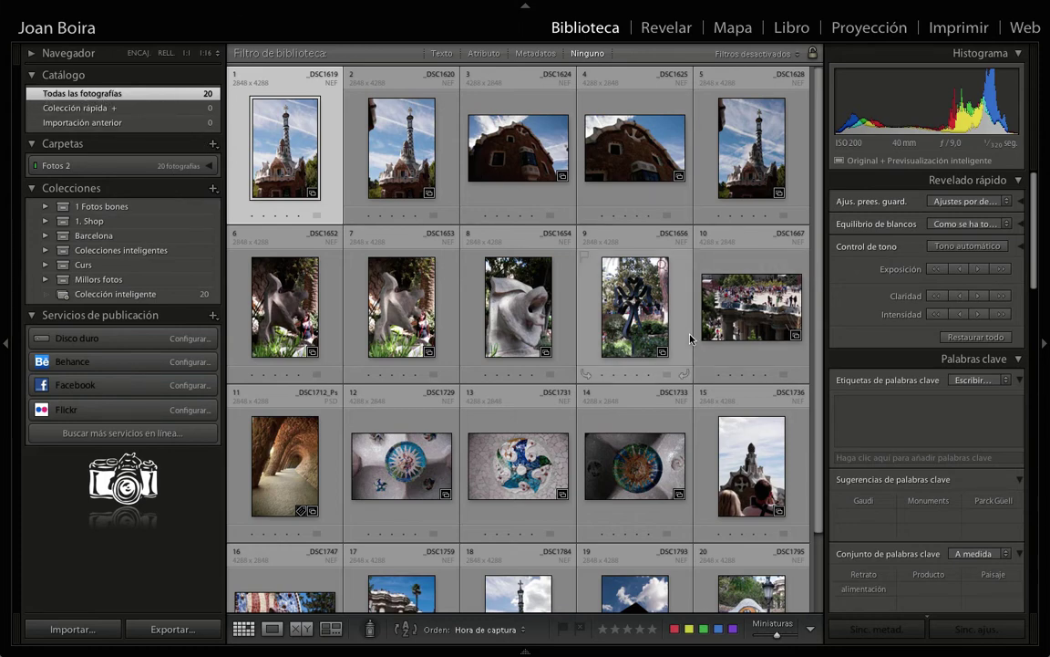
- Show the first Park Güell photo alone in Loupe view
{"action": "scroll", "coordinate": [689, 342], "scroll_direction": "down", "scroll_amount": 2}
{"action": "scroll", "coordinate": [691, 340], "scroll_direction": "up", "scroll_amount": 2}
{"action": "scroll", "coordinate": [690, 339], "scroll_direction": "down", "scroll_amount": 2}
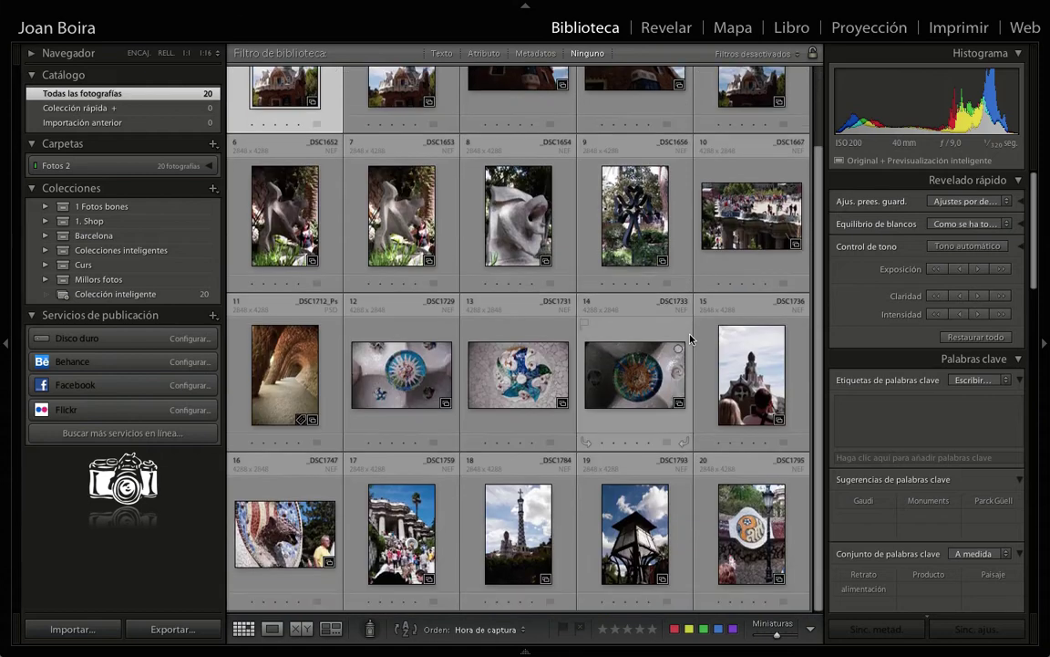
{"action": "scroll", "coordinate": [690, 339], "scroll_direction": "up", "scroll_amount": 2}
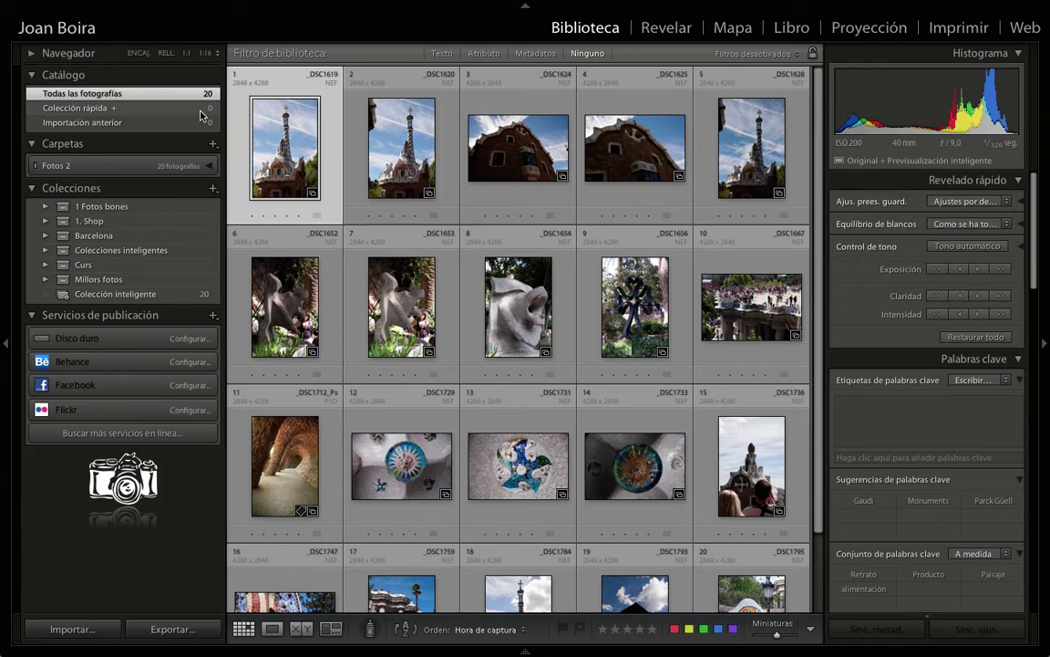
{"action": "key", "text": "e"}
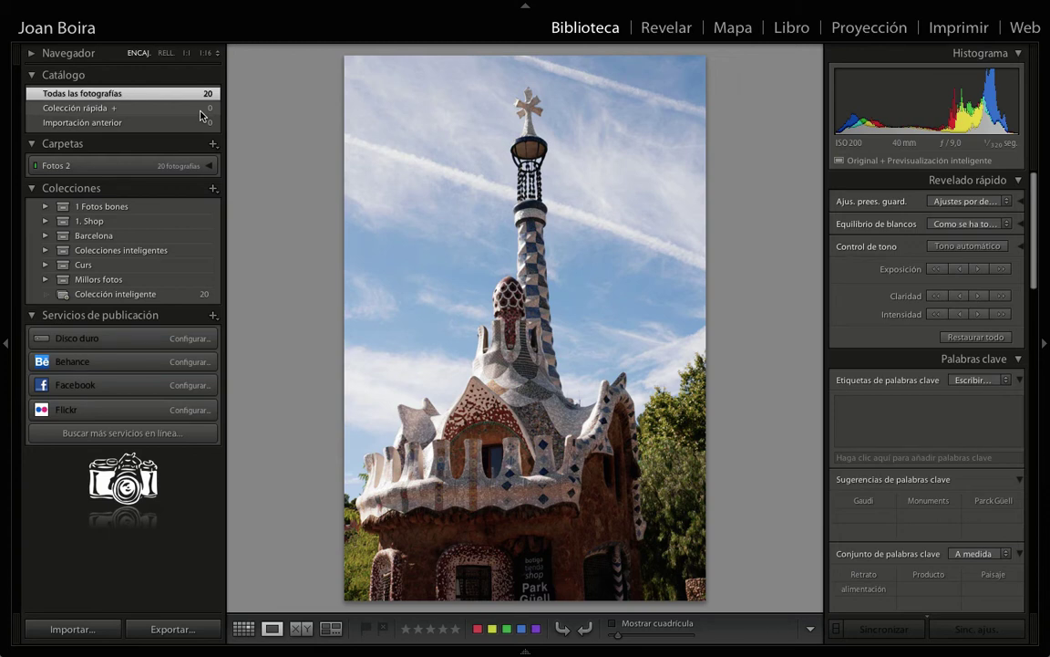
- Flag each of the remaining Park Güell photos in Loupe view as a pick or a reject
{"action": "key", "text": "p"}
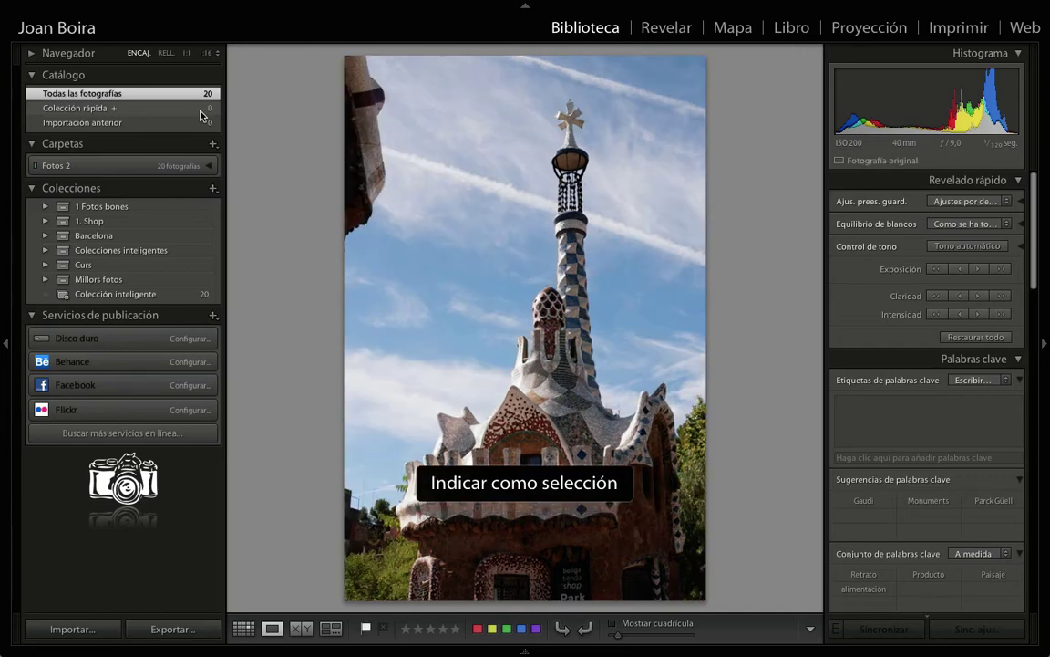
{"action": "key", "text": "x"}
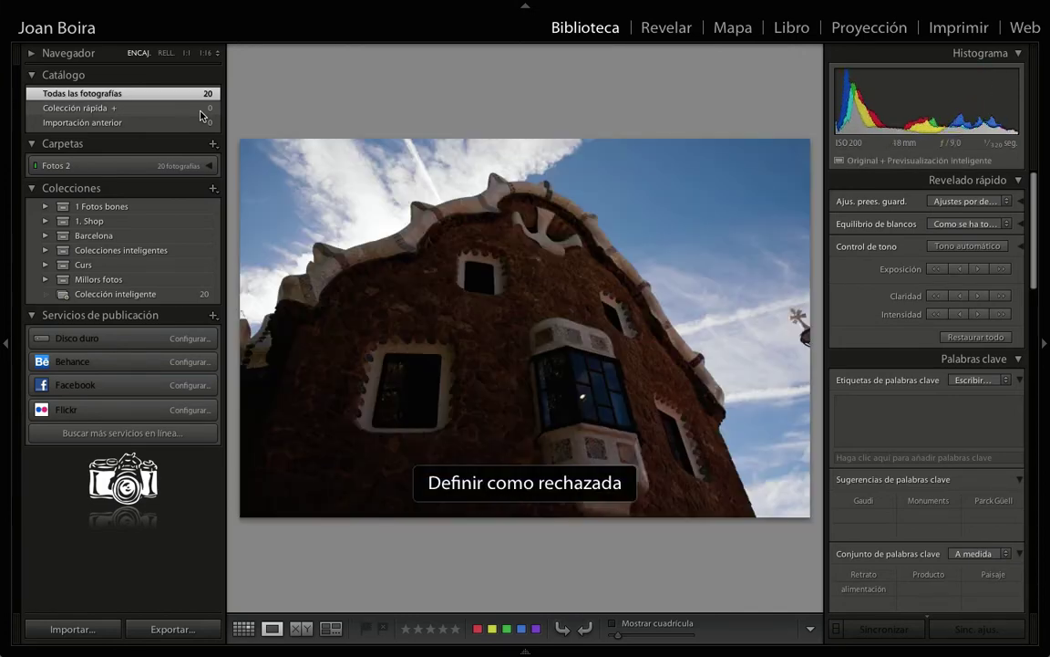
{"action": "key", "text": "x"}
{"action": "key", "text": "x"}
{"action": "key", "text": "p"}
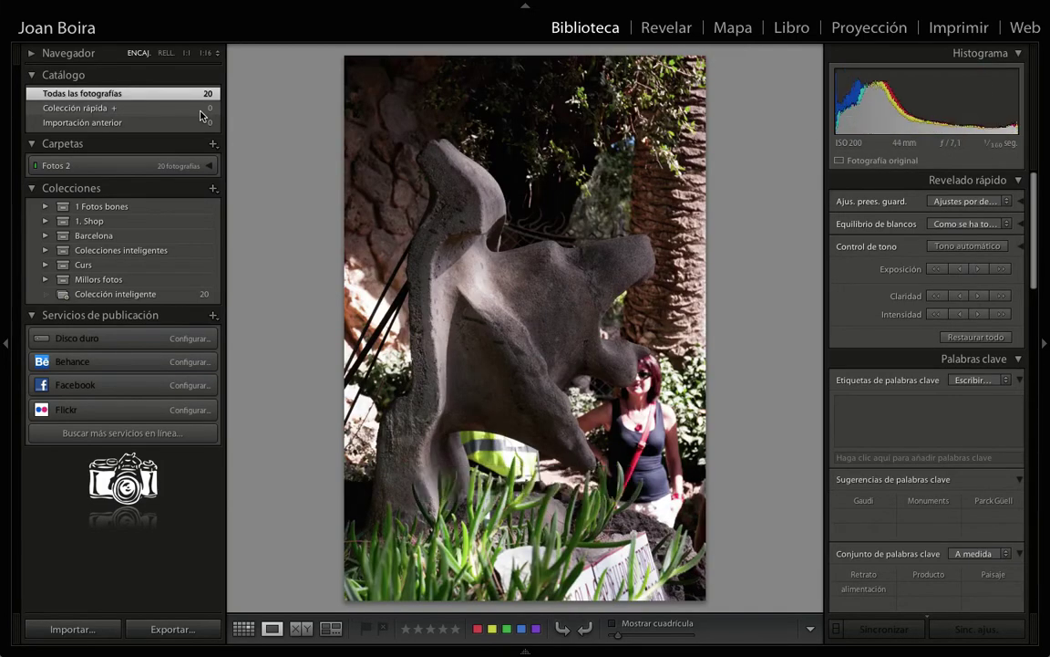
{"action": "key", "text": "x"}
{"action": "key", "text": "p"}
{"action": "key", "text": "p"}
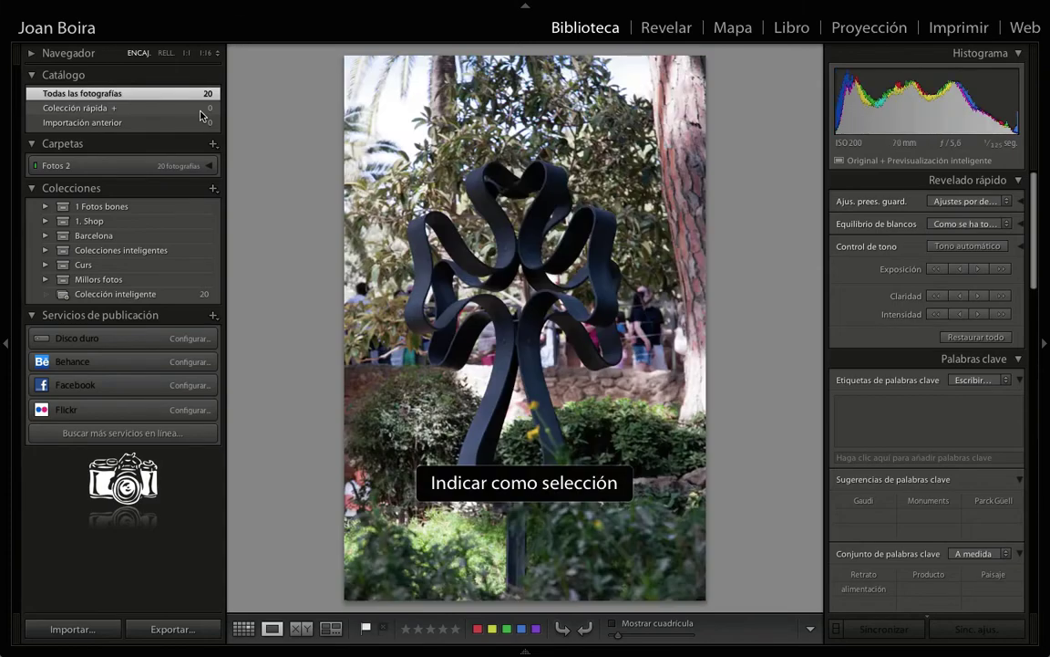
{"action": "key", "text": "p"}
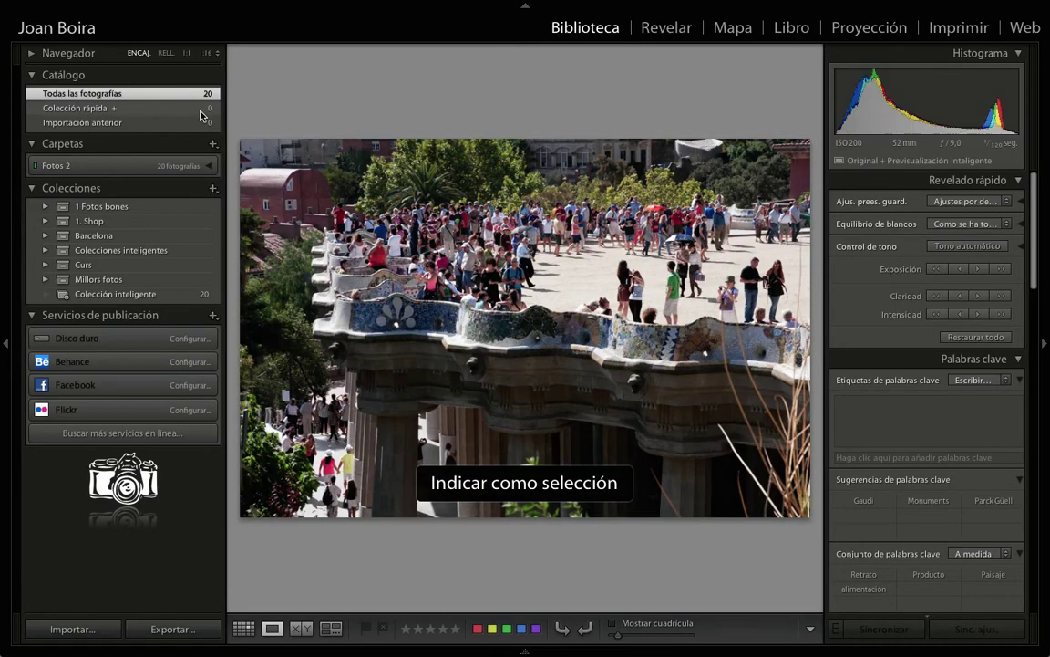
{"action": "key", "text": "x"}
{"action": "key", "text": "p"}
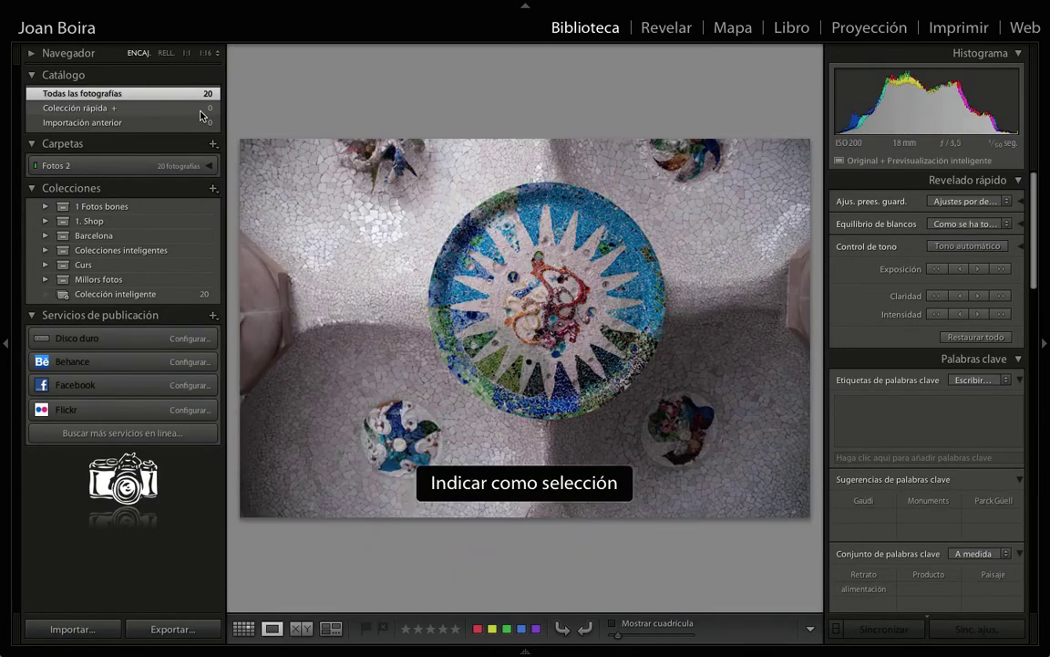
{"action": "key", "text": "p"}
{"action": "key", "text": "p"}
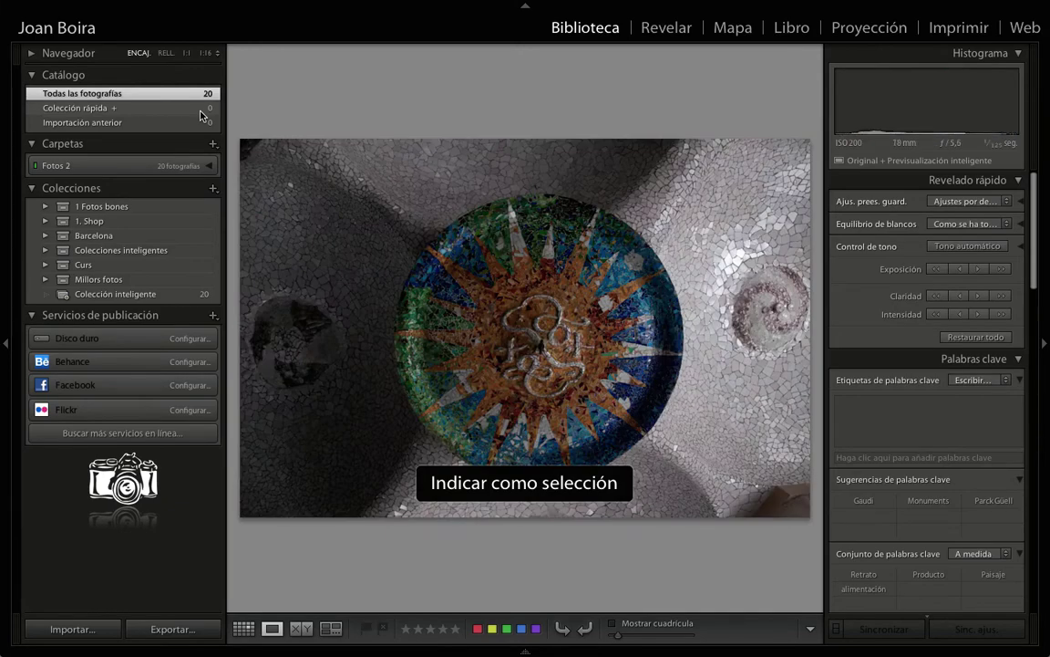
{"action": "key", "text": "x"}
{"action": "key", "text": "x"}
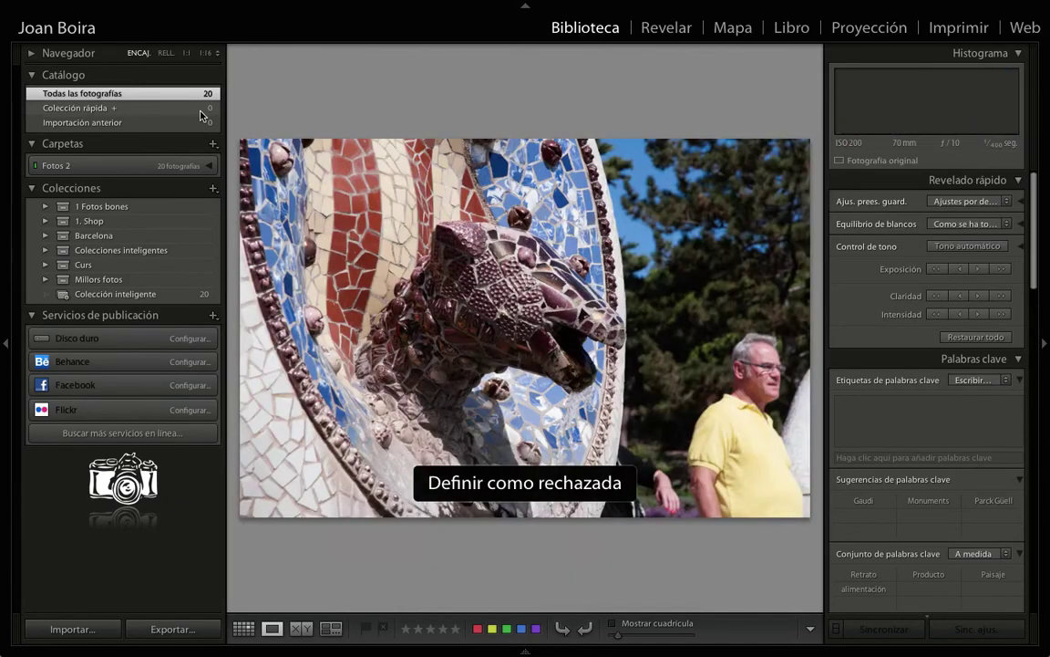
{"action": "key", "text": "p"}
{"action": "key", "text": "x"}
{"action": "key", "text": "p"}
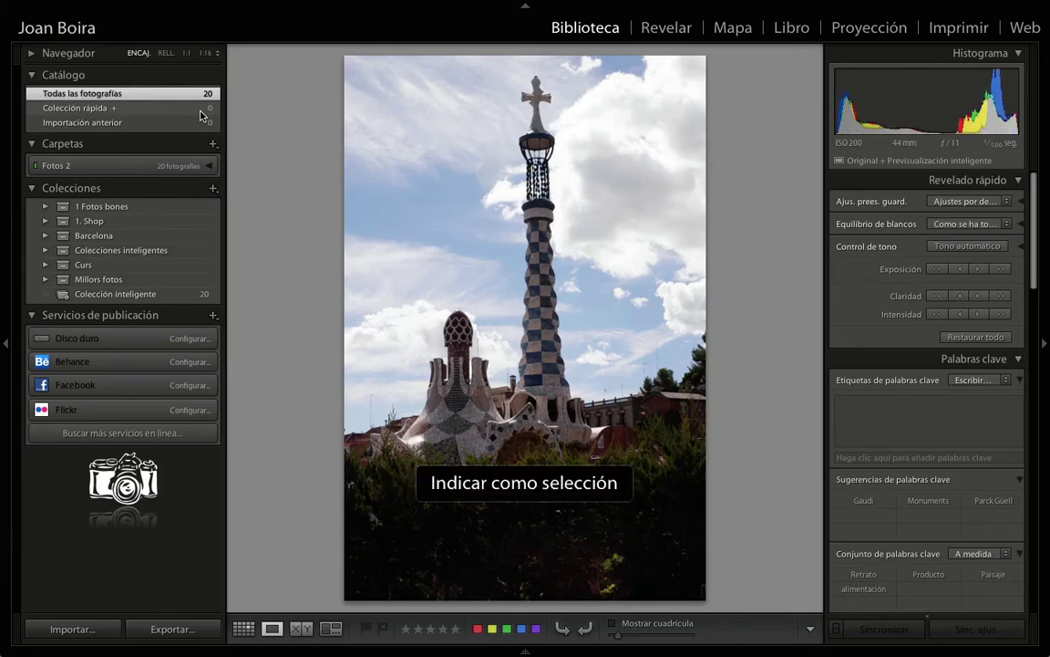
{"action": "key", "text": "x"}
- Change the medallion photo from rejected to picked and return to the thumbnail grid
{"action": "key", "text": "p"}
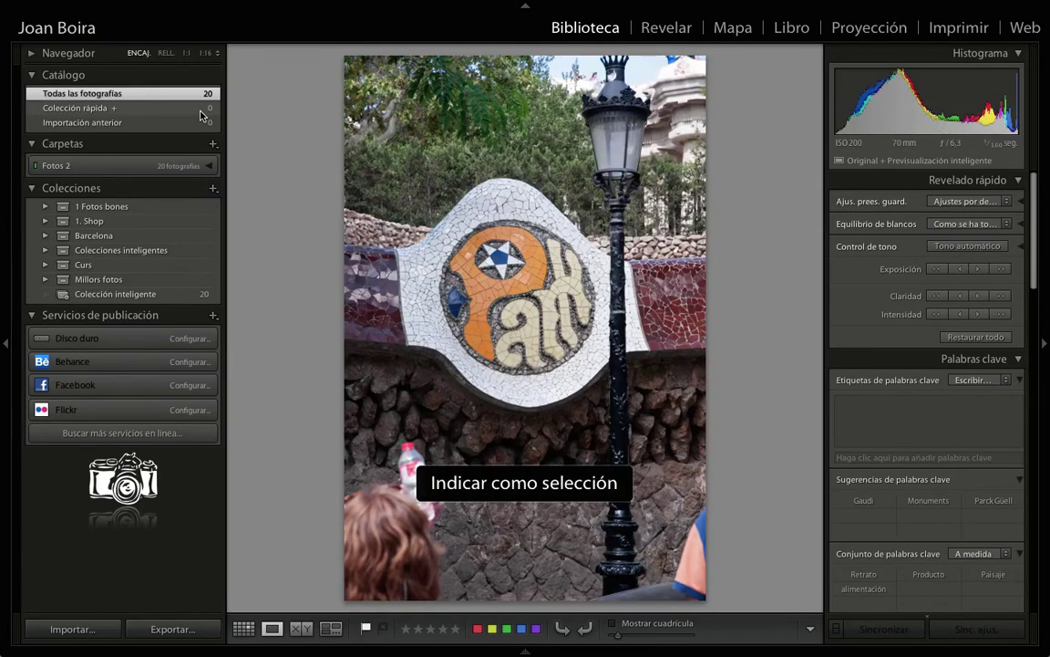
{"action": "key", "text": "g"}
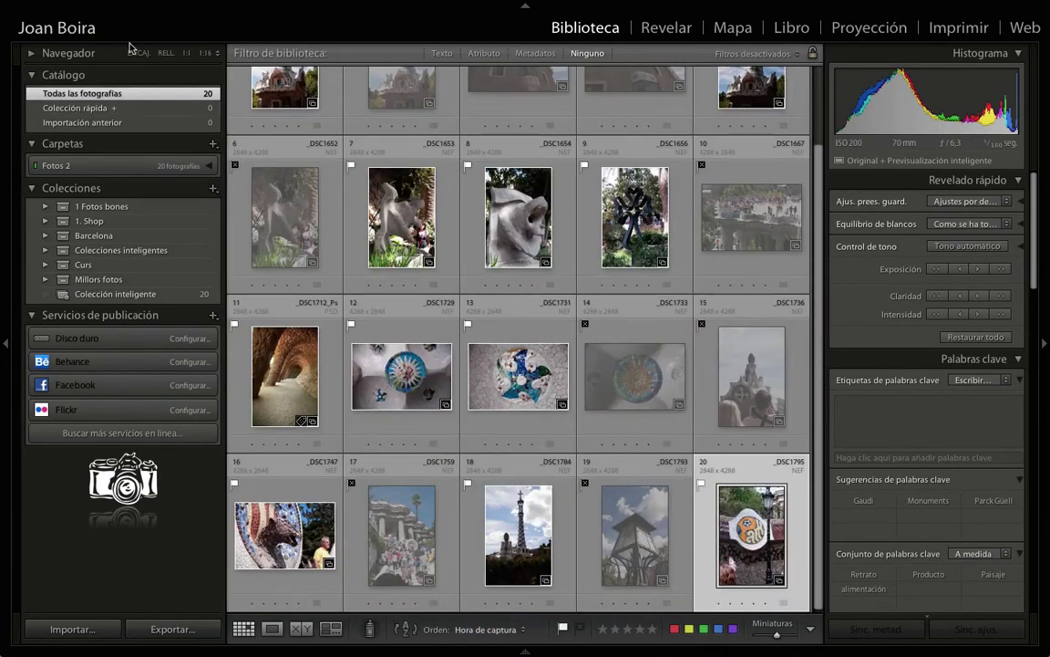
{"action": "scroll", "coordinate": [573, 253], "scroll_direction": "up", "scroll_amount": 1}
{"action": "scroll", "coordinate": [572, 253], "scroll_direction": "up", "scroll_amount": 1}
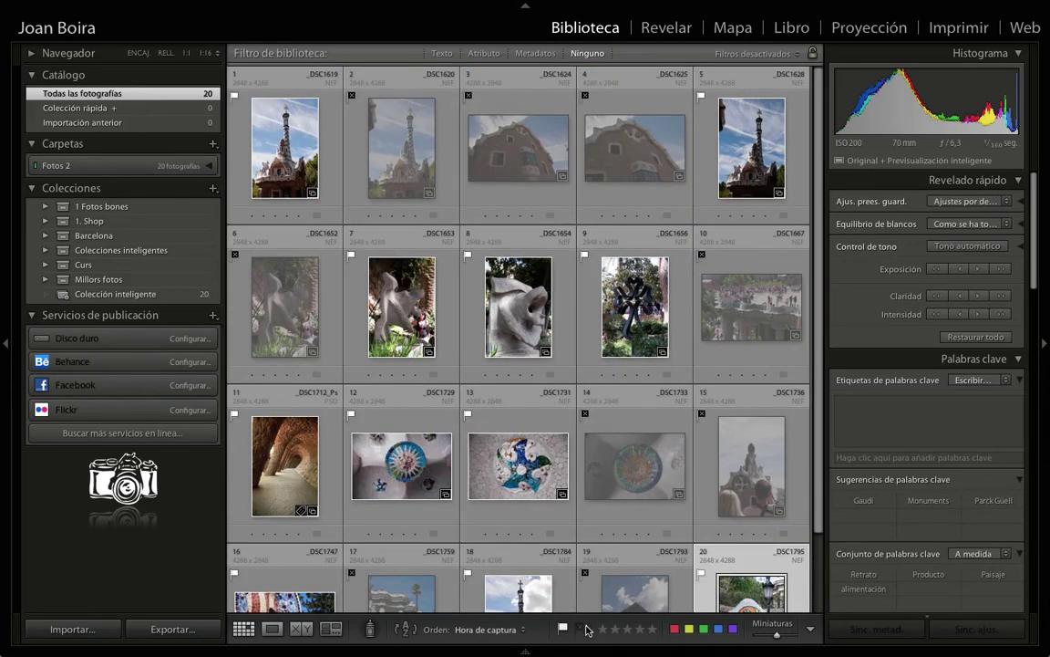
- Filter the grid by the Atributo pick flag to show the 11 picks, then select the first
{"action": "left_click", "coordinate": [686, 569]}
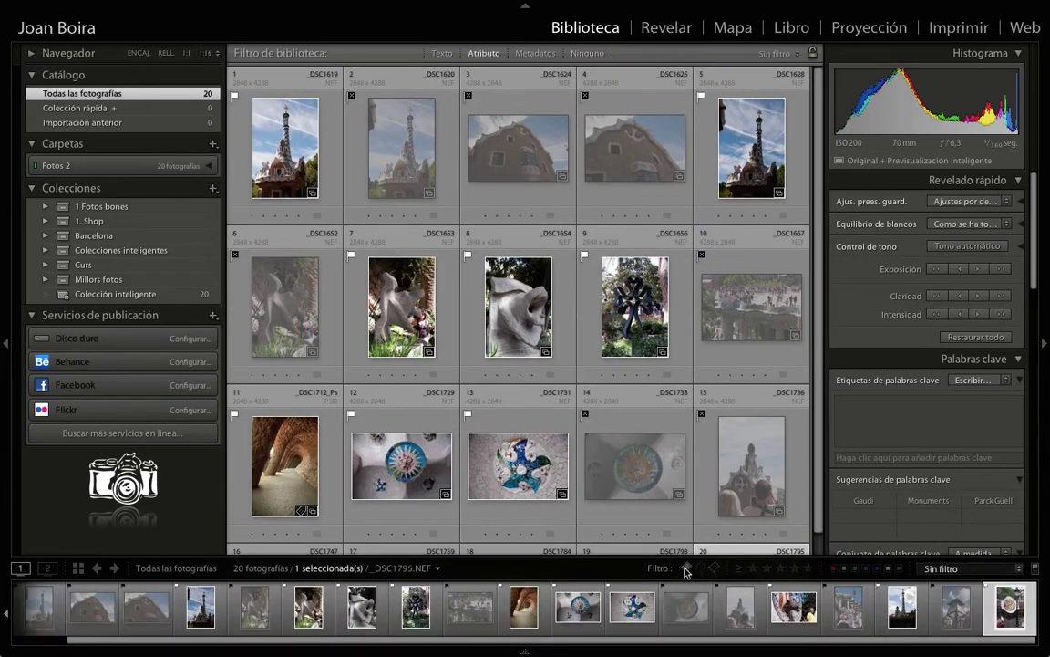
{"action": "key", "text": "j"}
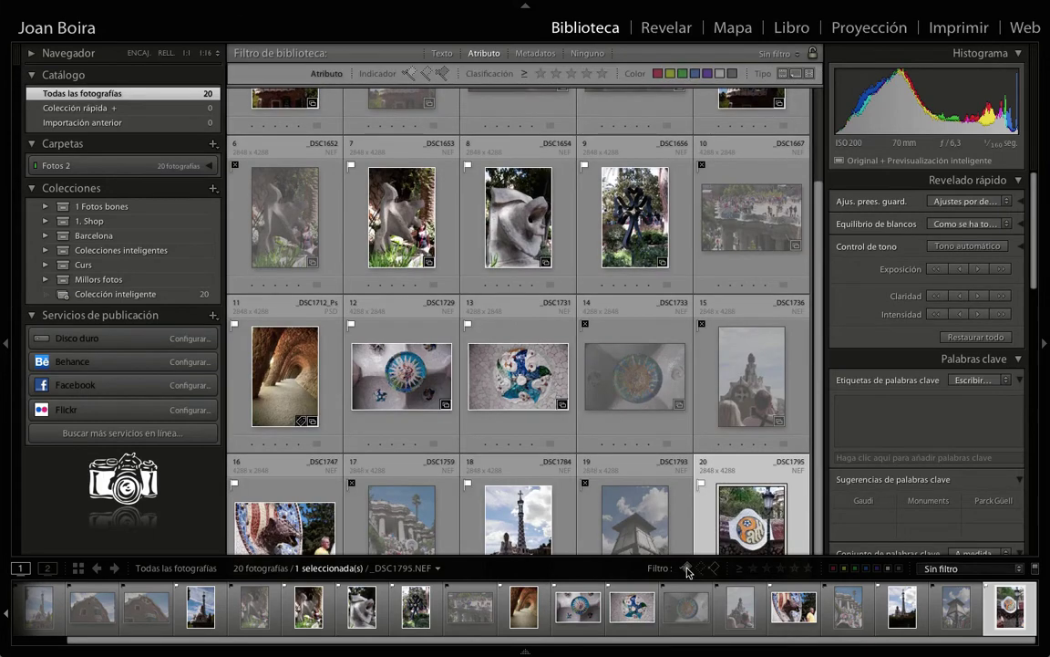
{"action": "left_click", "coordinate": [686, 569]}
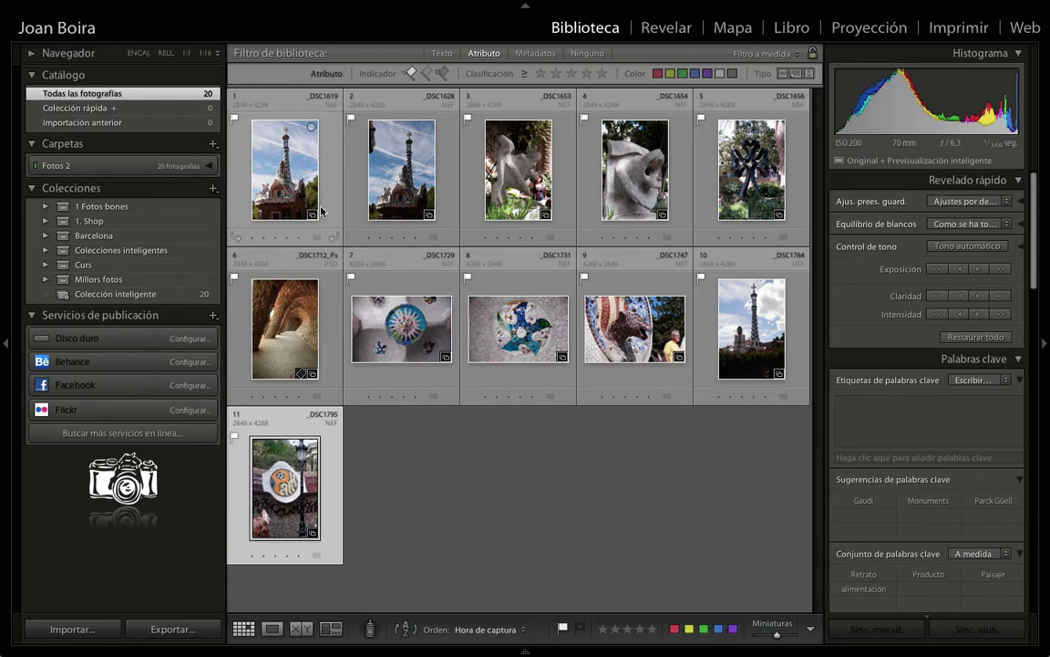
{"action": "left_click", "coordinate": [290, 187]}
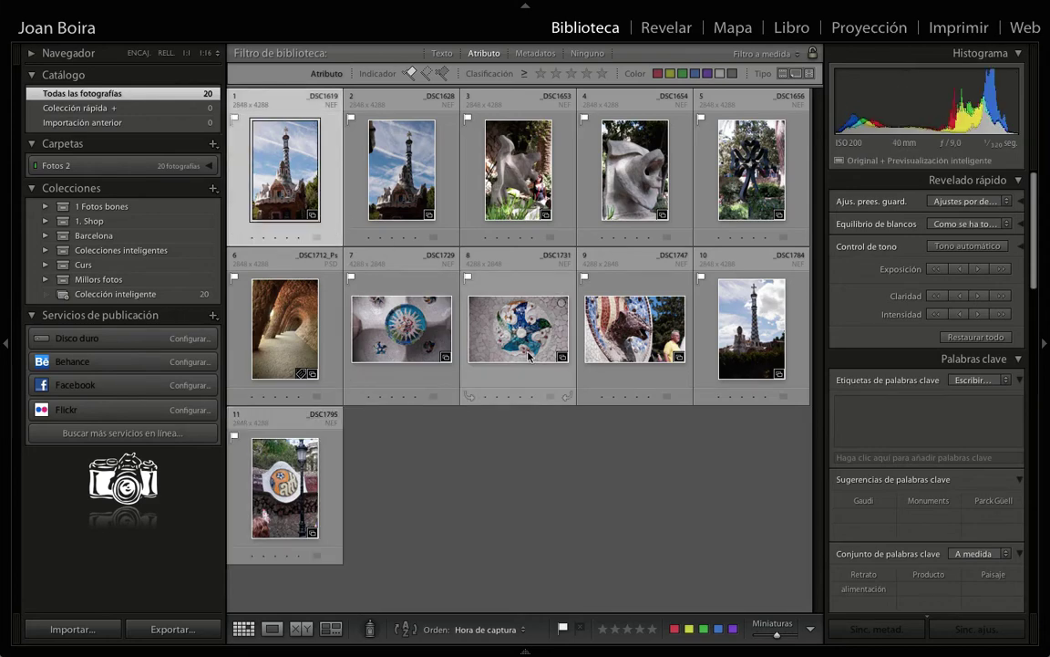
- Give yellow labels to the Güell house, stone sculpture, arches and dragon mosaic picks
{"action": "key", "text": "e"}
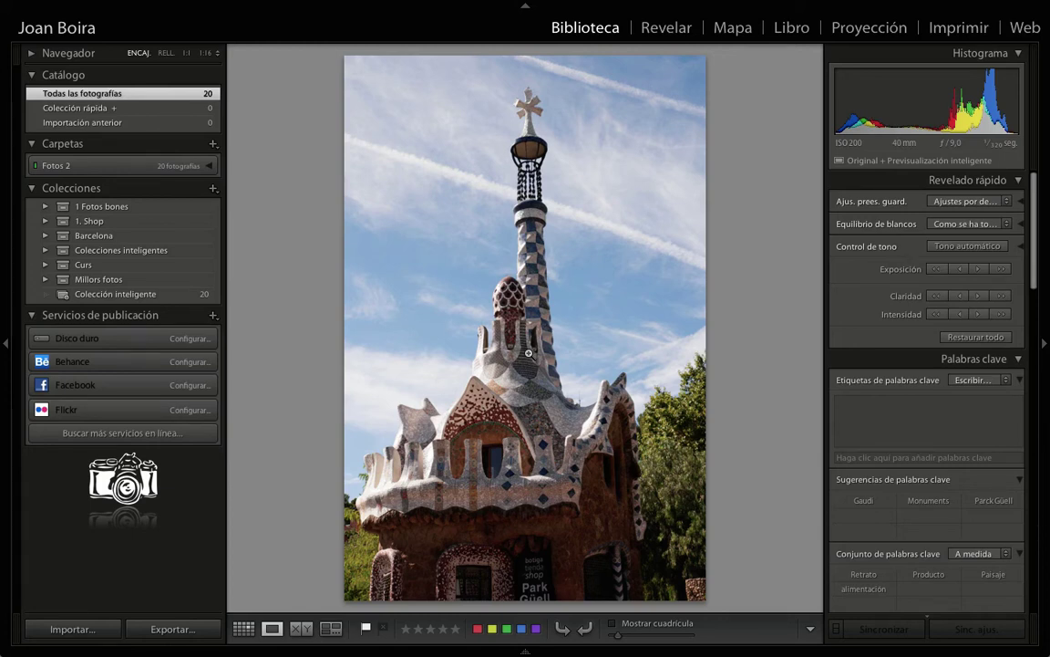
{"action": "key", "text": "7"}
{"action": "key", "text": "Right"}
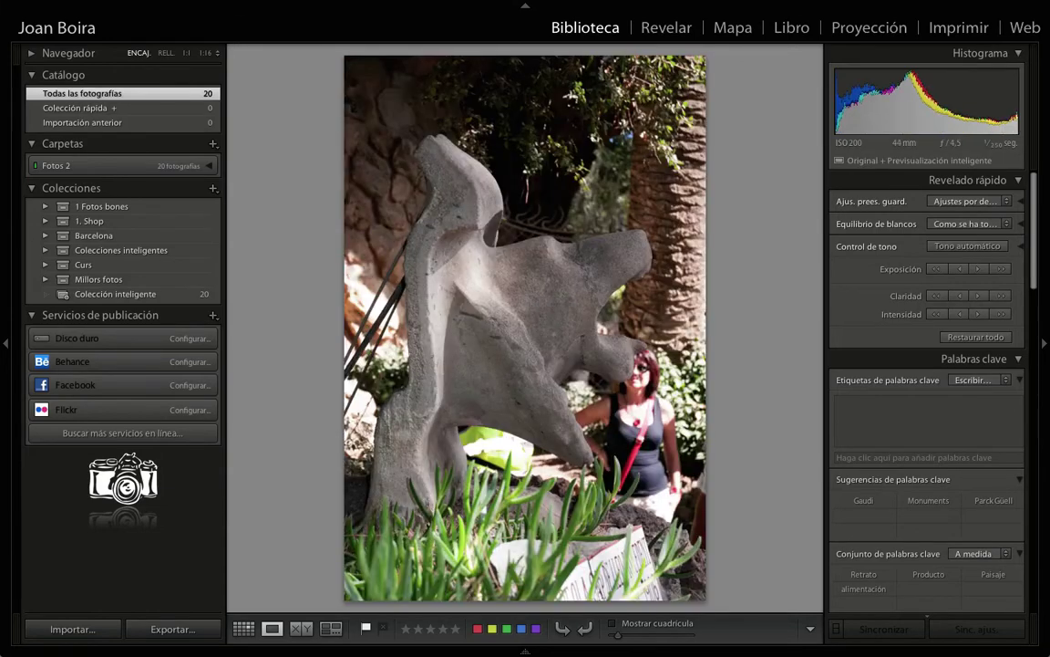
{"action": "key", "text": "Right"}
{"action": "key", "text": "Right"}
{"action": "key", "text": "7"}
{"action": "key", "text": "Right"}
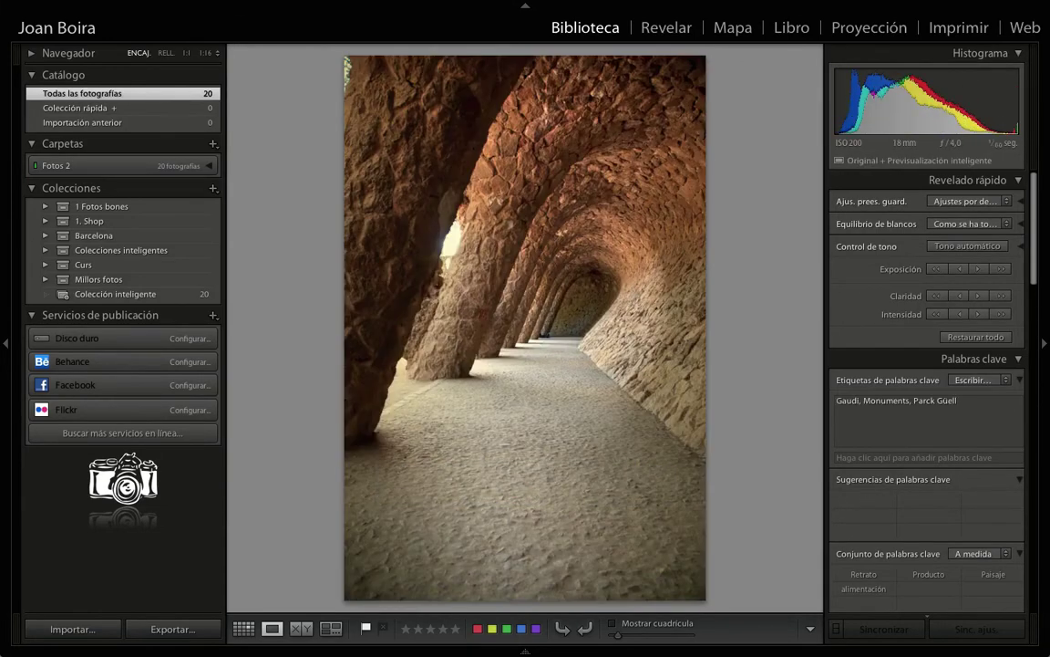
{"action": "key", "text": "Right"}
{"action": "key", "text": "7"}
{"action": "key", "text": "7"}
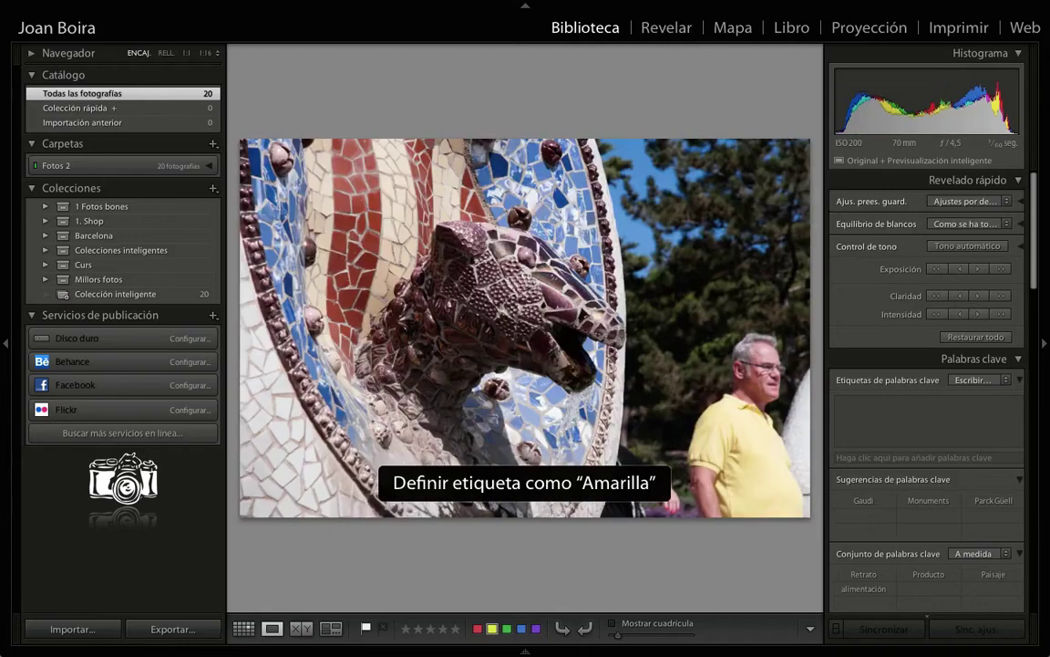
{"action": "key", "text": "Right"}
{"action": "key", "text": "Right"}
{"action": "key", "text": "Right"}
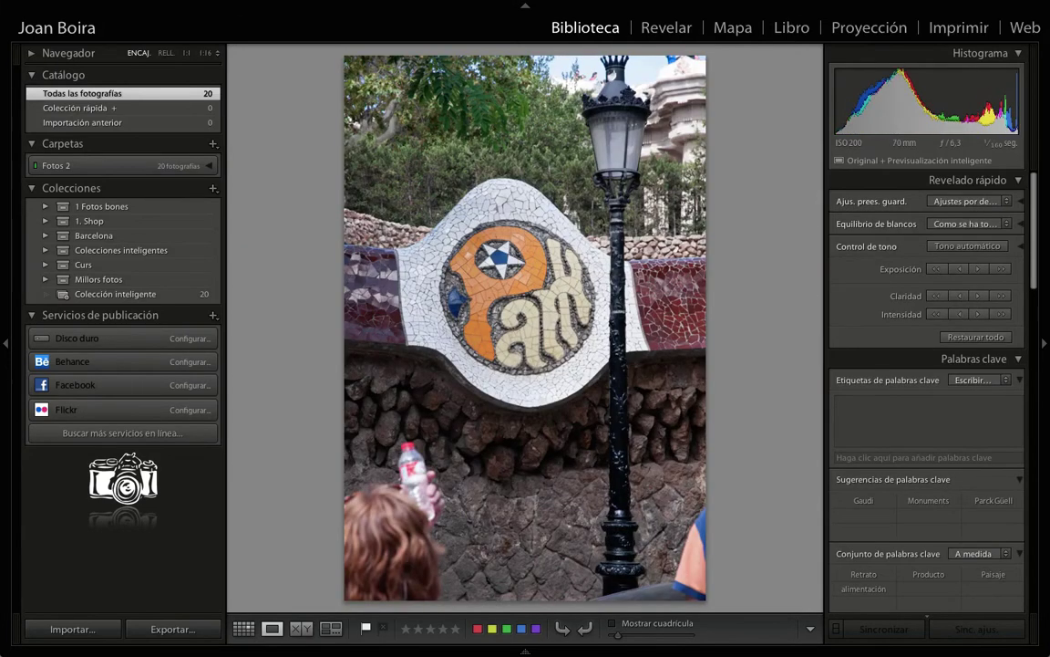
- Filter the grid to the five yellow-labelled picks and take the Güell house photo into Revelar
{"action": "key", "text": "g"}
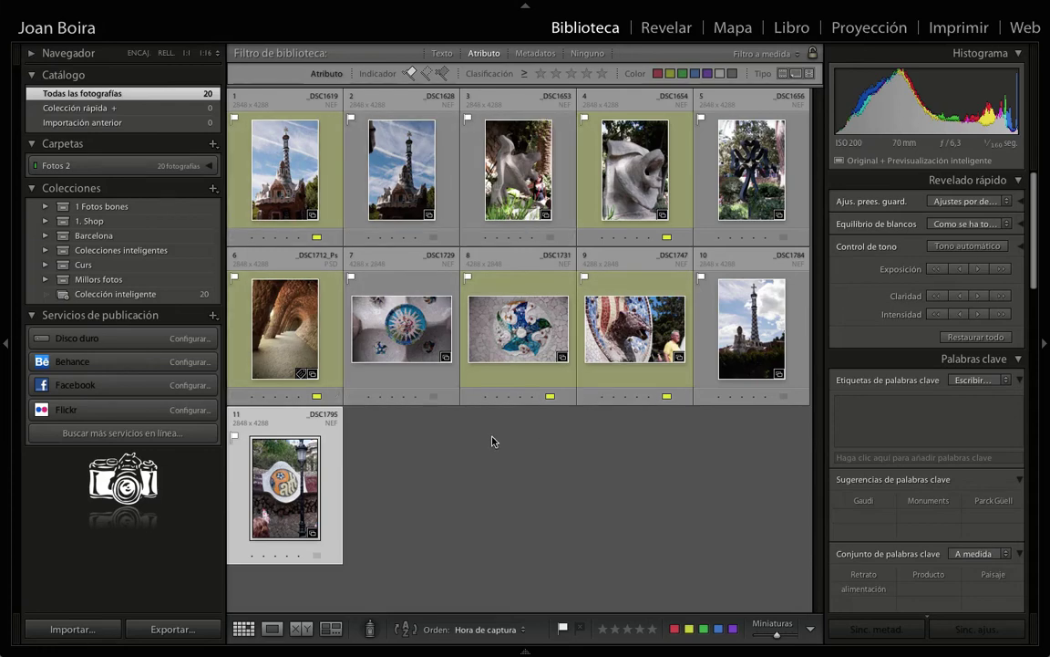
{"action": "mouse_move", "coordinate": [525, 649]}
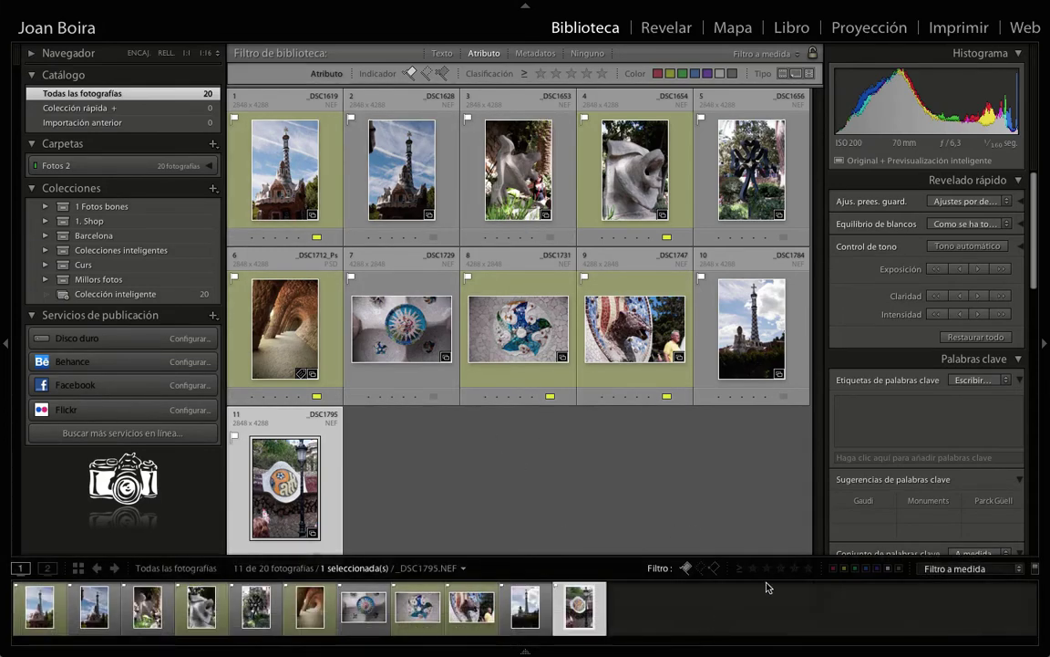
{"action": "left_click", "coordinate": [846, 568]}
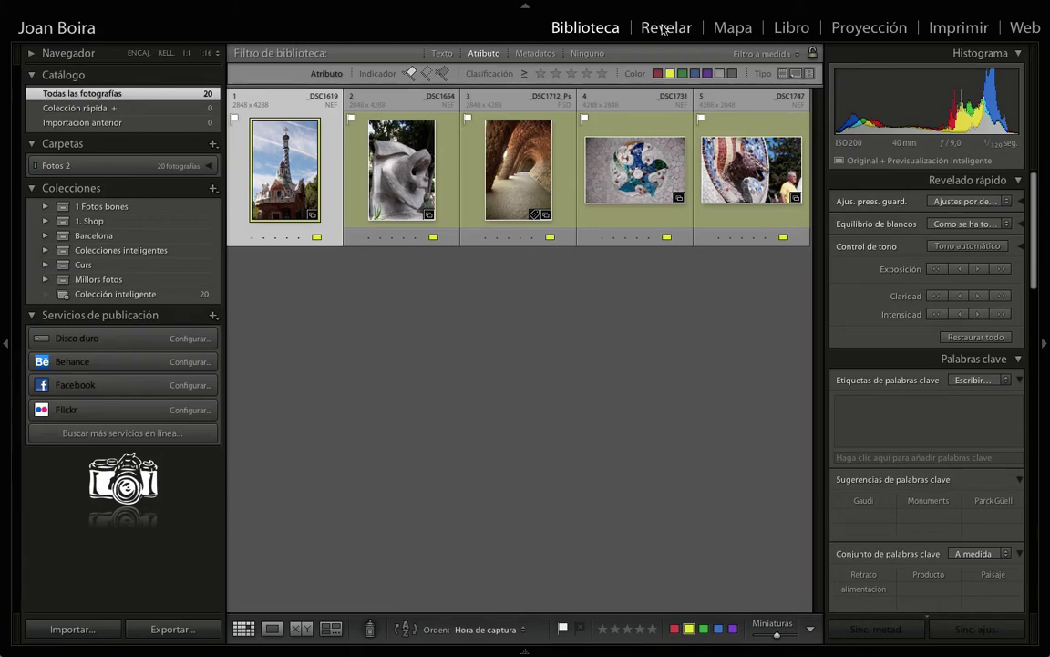
{"action": "left_click", "coordinate": [664, 30]}
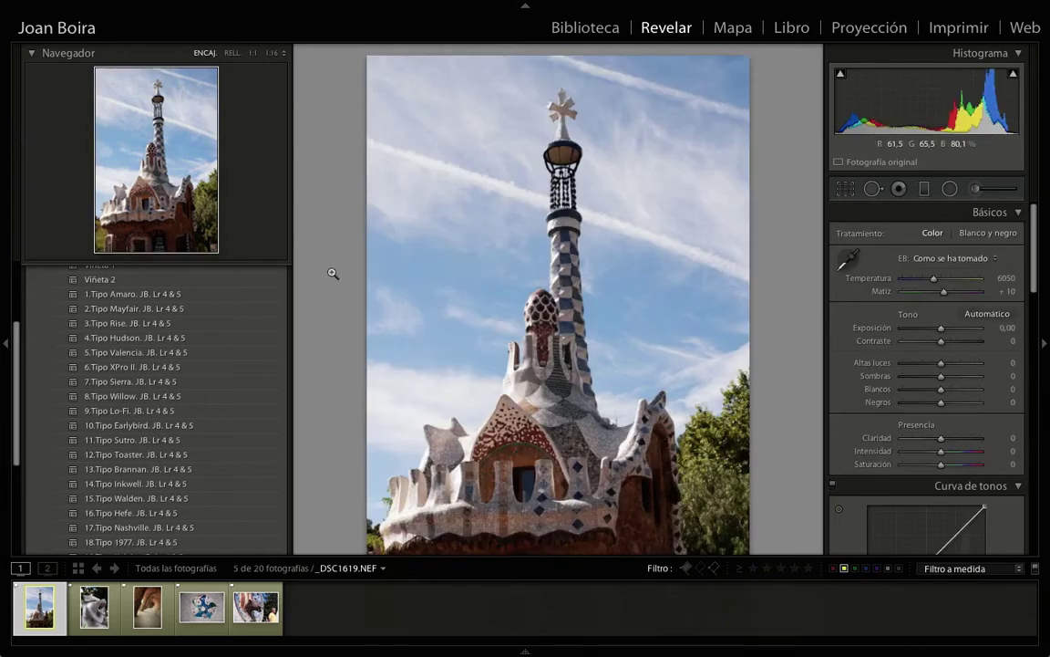
- Apply 4.Tipo Hudson to the Güell house photo and 5.Tipo Valencia to the sculpture
{"action": "scroll", "coordinate": [155, 346], "scroll_direction": "up", "scroll_amount": 2}
{"action": "key", "text": "F6"}
{"action": "scroll", "coordinate": [154, 321], "scroll_direction": "down", "scroll_amount": 2}
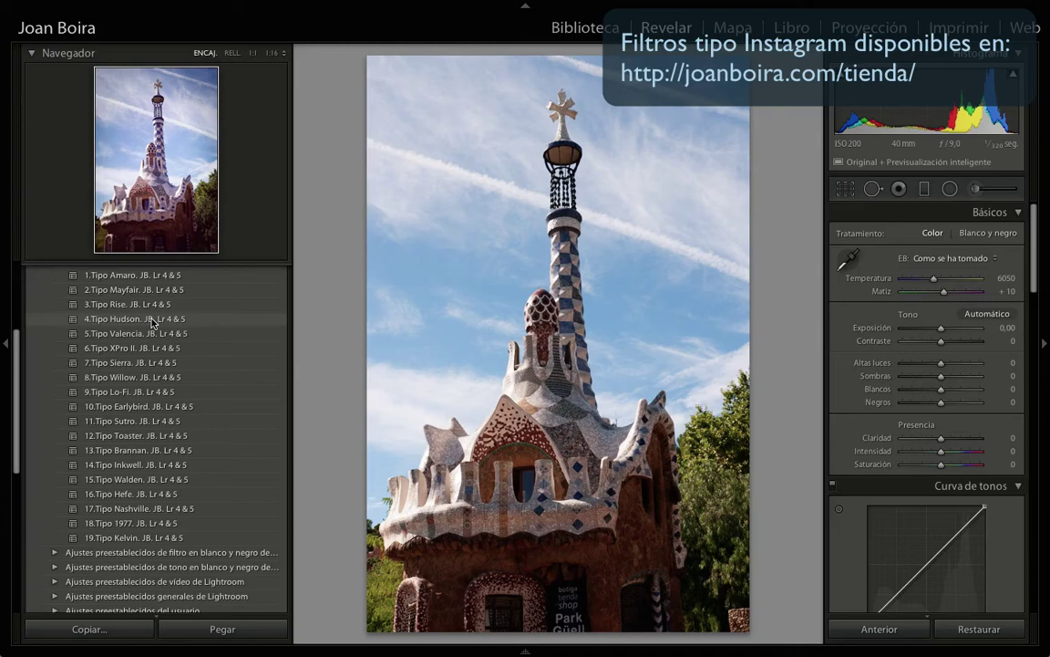
{"action": "left_click", "coordinate": [153, 319]}
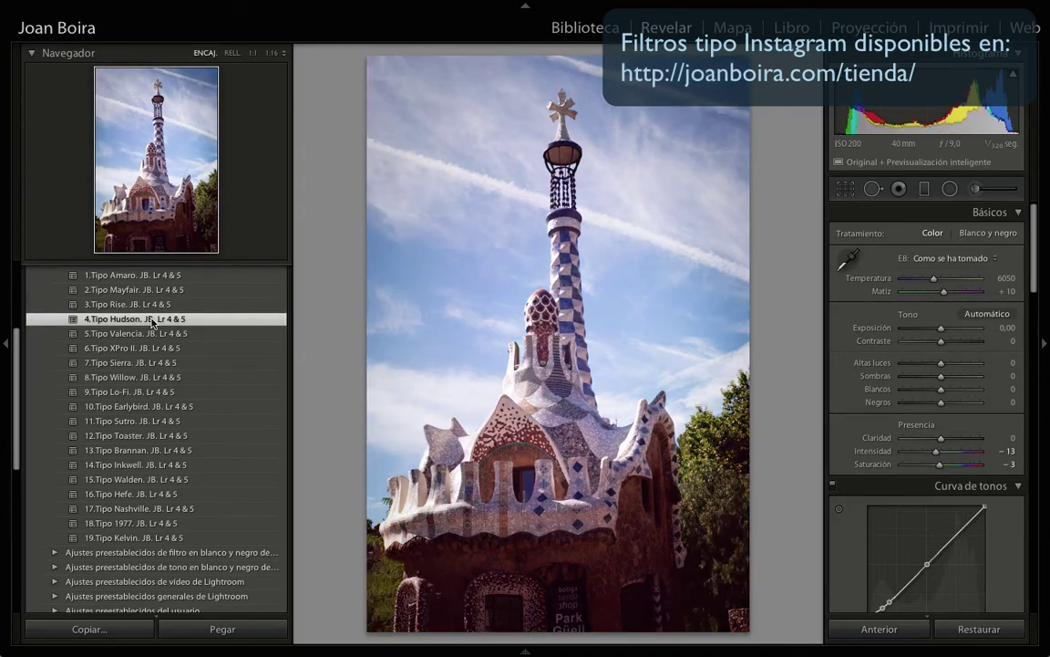
{"action": "key", "text": "Right"}
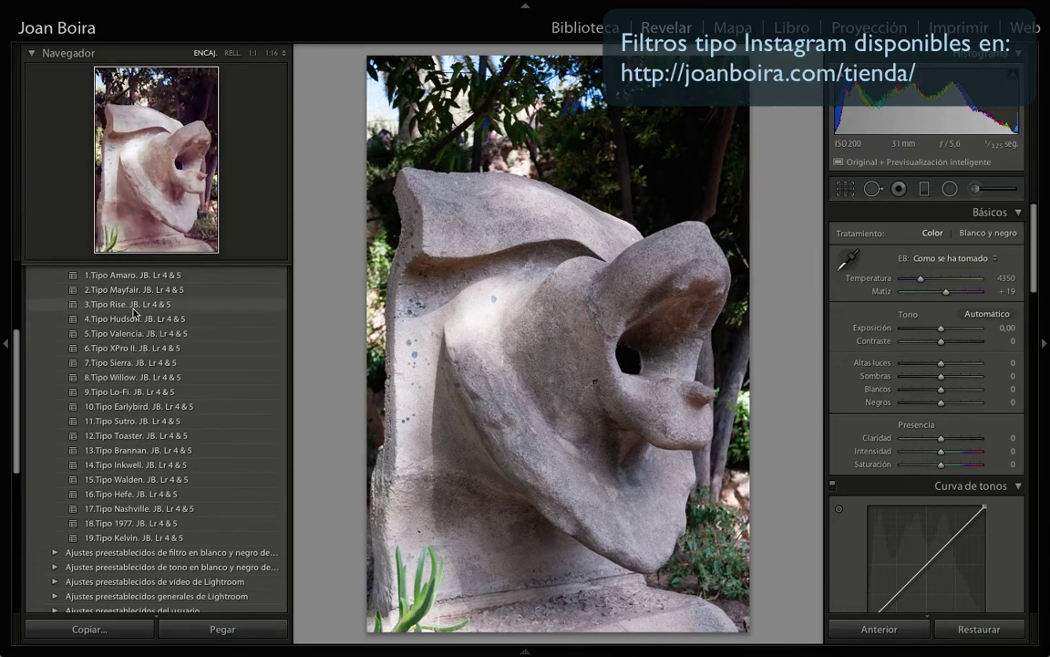
{"action": "left_click", "coordinate": [143, 334]}
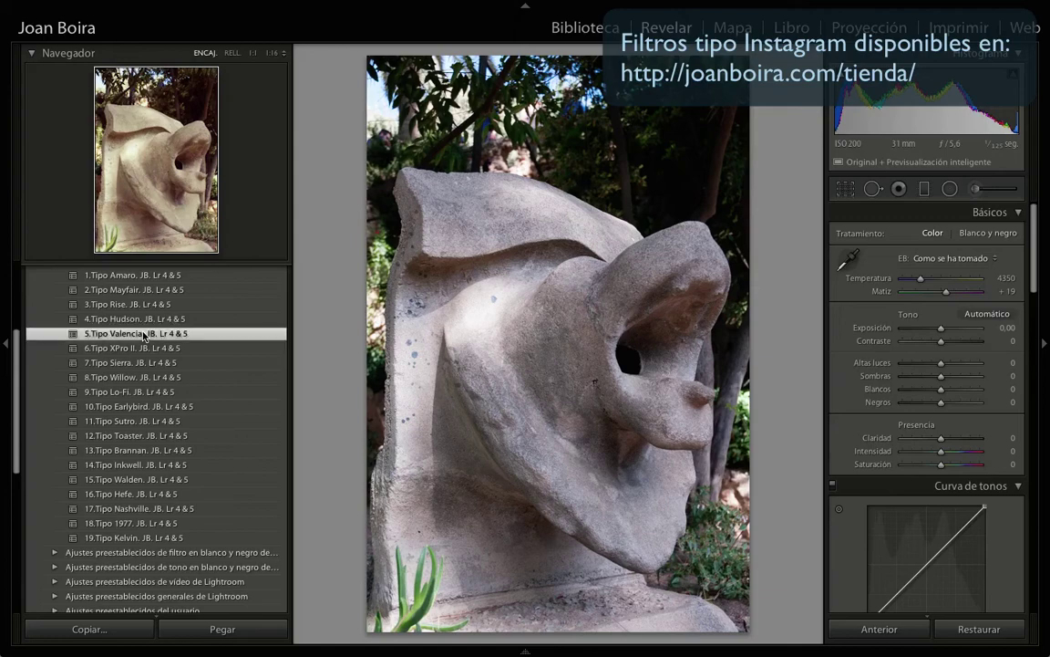
- Apply XPro II to the arches, Lo-Fi to the mosaic and Brannan to the dragon-head photo
{"action": "key", "text": "Right"}
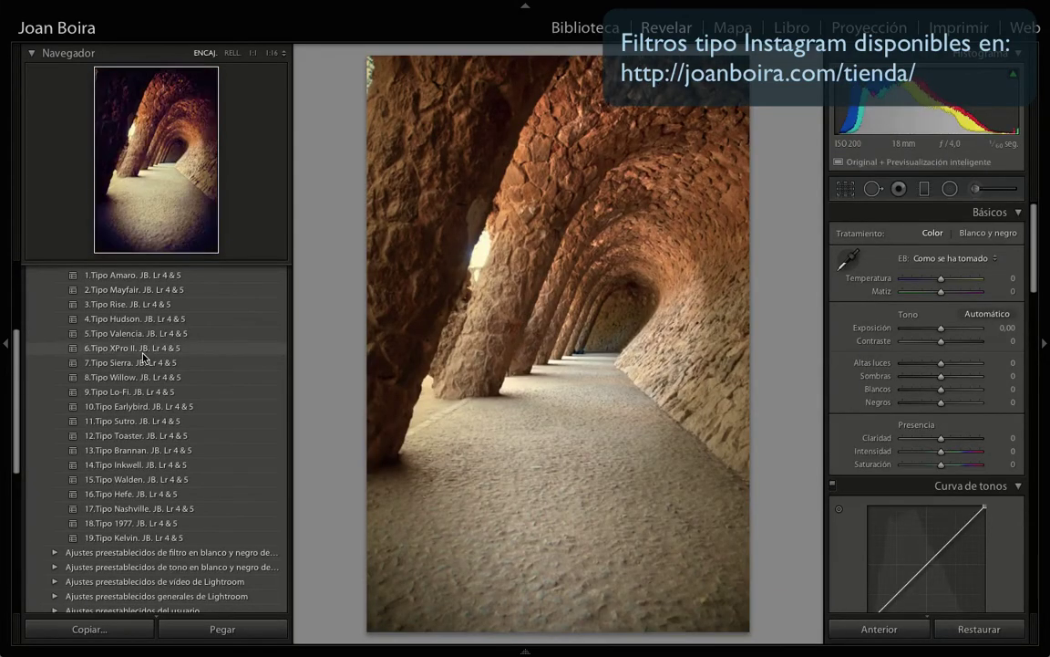
{"action": "left_click", "coordinate": [142, 351]}
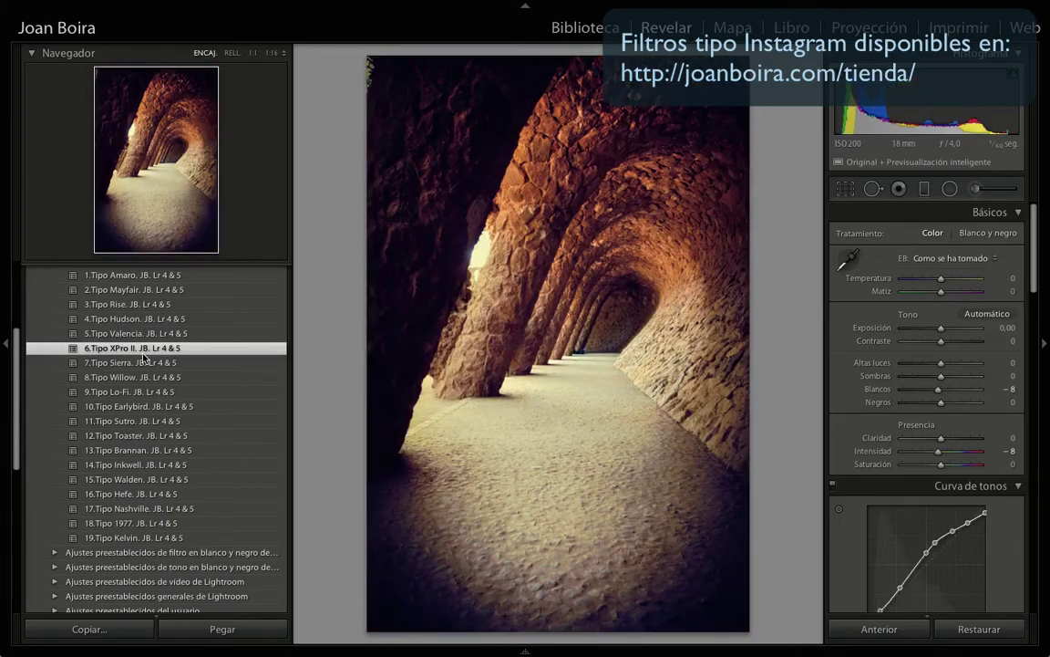
{"action": "key", "text": "Right"}
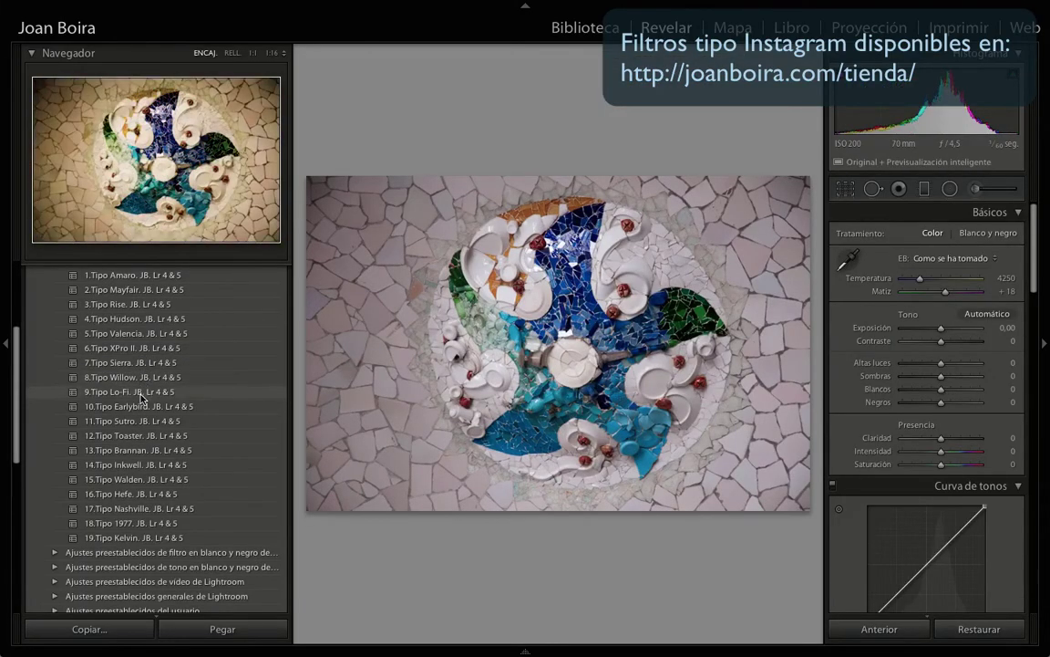
{"action": "left_click", "coordinate": [140, 393]}
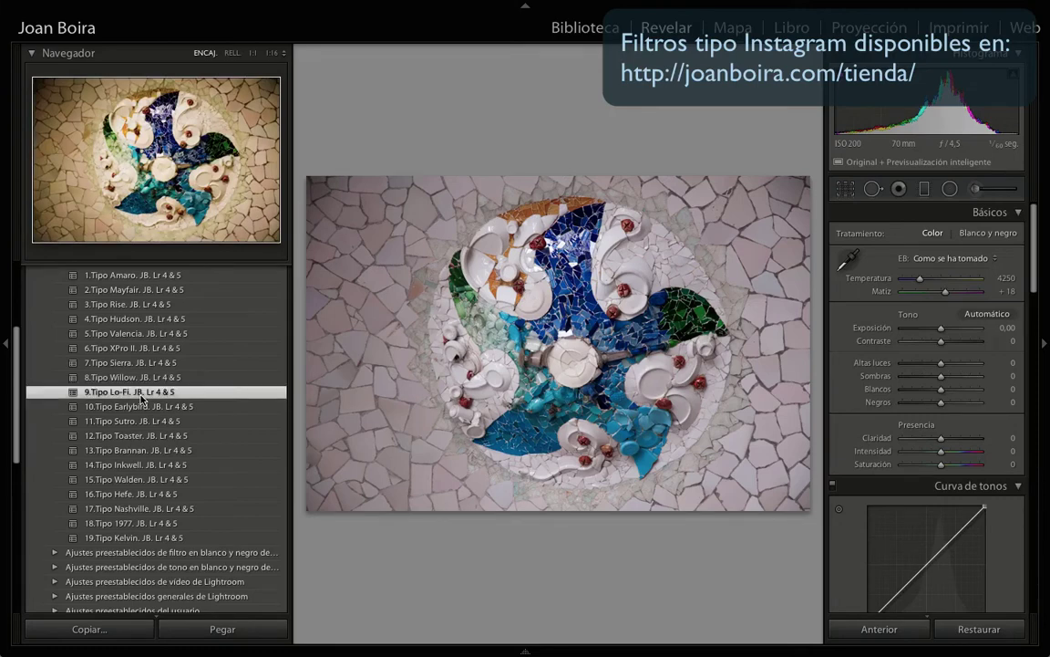
{"action": "key", "text": "Right"}
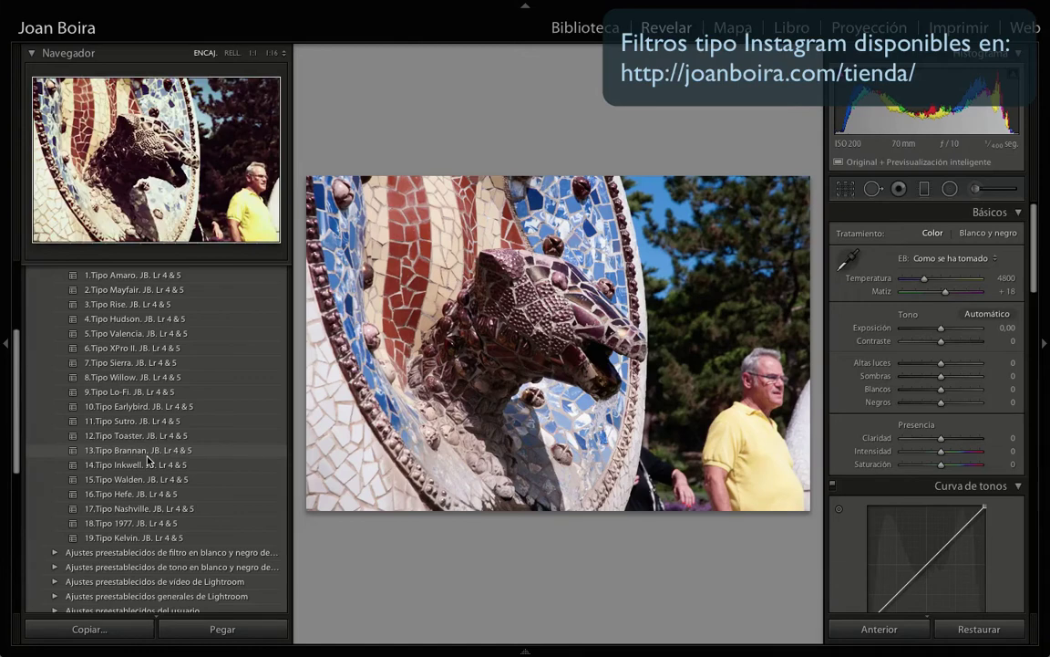
{"action": "left_click", "coordinate": [147, 455]}
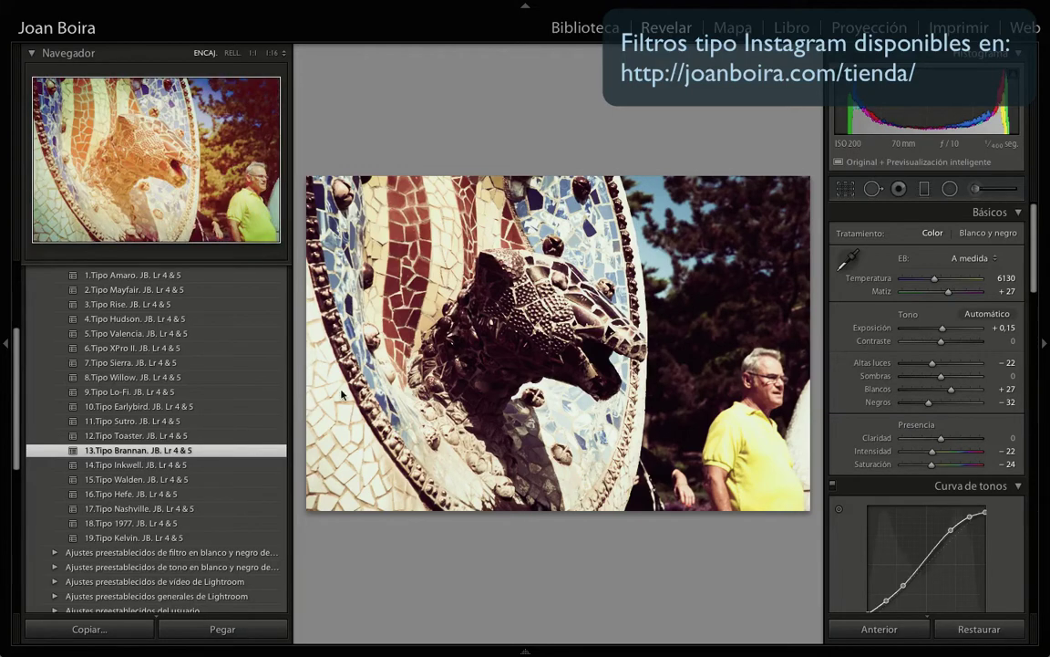
{"action": "key", "text": "g"}
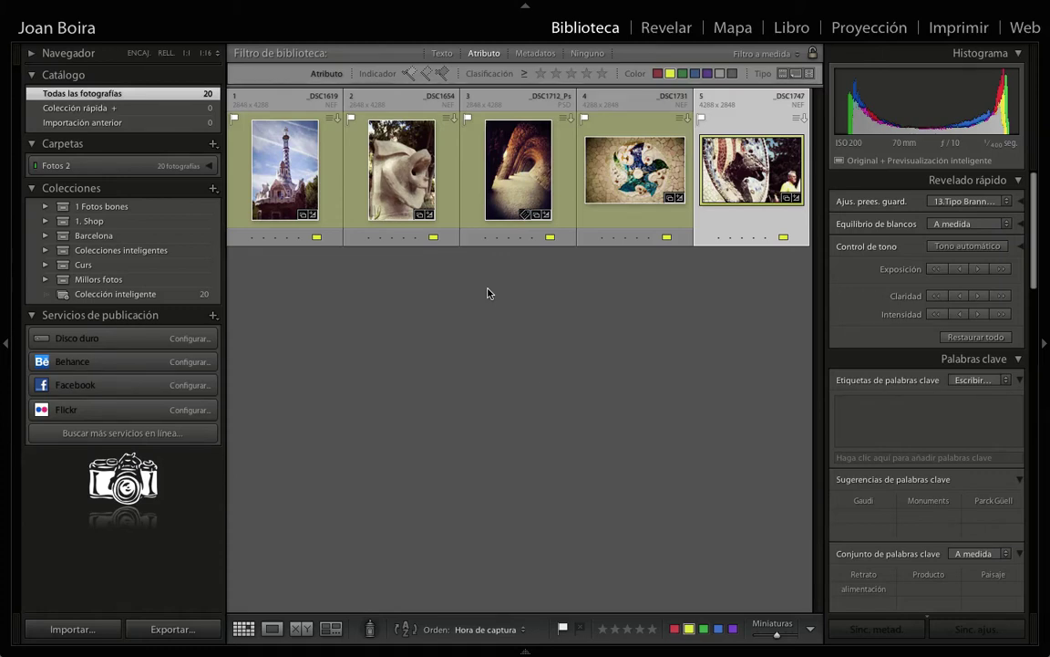
- Set the library filter to Sin filtro to show all 20 photos, then hide Lightroom
{"action": "left_click", "coordinate": [843, 569]}
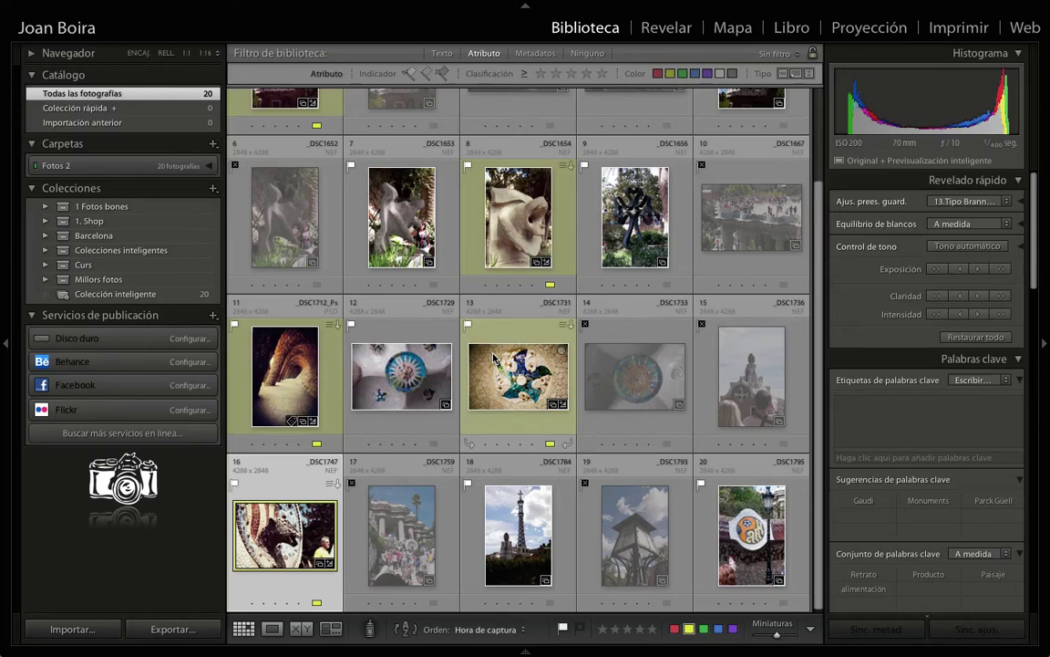
{"action": "key", "text": "super+h"}
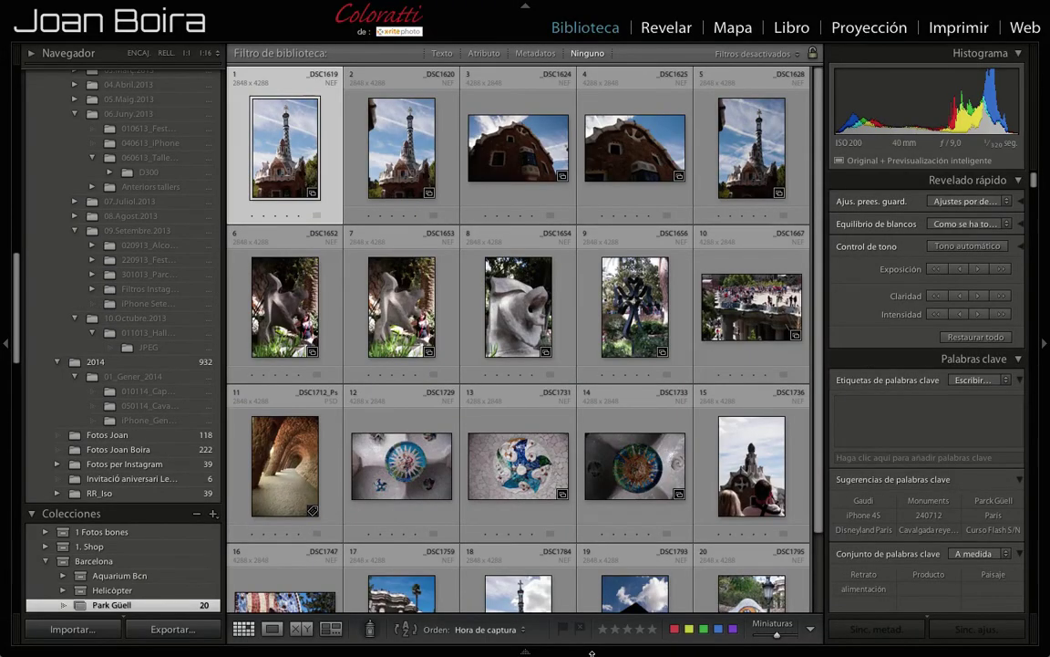
- Browse the main catalog's Colecciones panel and bring up the Archivo menu
{"action": "scroll", "coordinate": [182, 474], "scroll_direction": "down", "scroll_amount": 6}
{"action": "scroll", "coordinate": [175, 475], "scroll_direction": "down", "scroll_amount": 3}
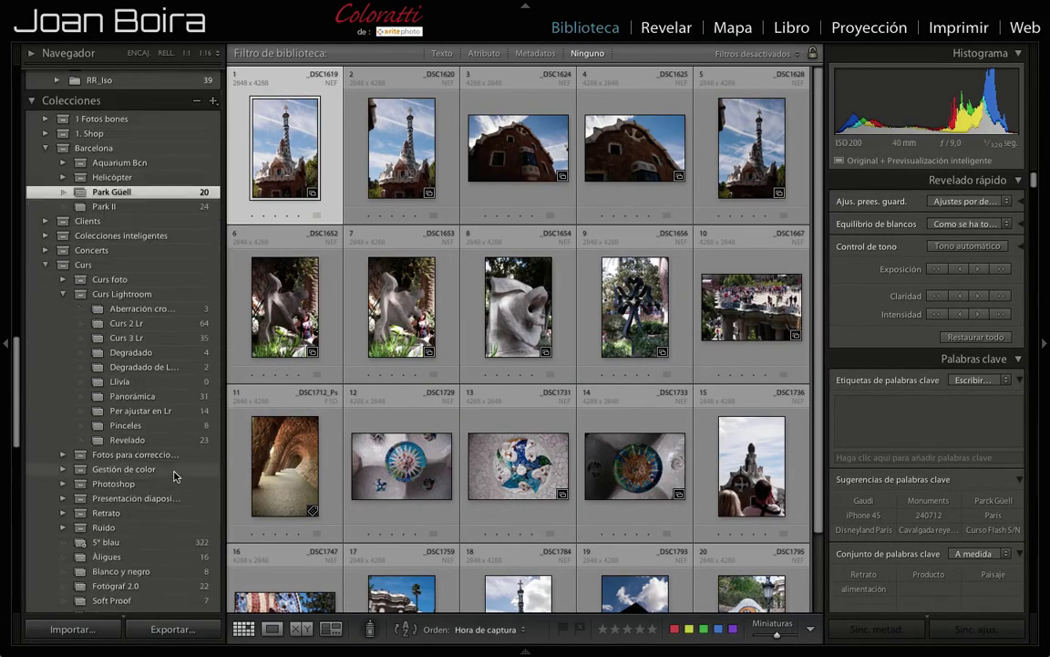
{"action": "scroll", "coordinate": [175, 475], "scroll_direction": "down", "scroll_amount": 1}
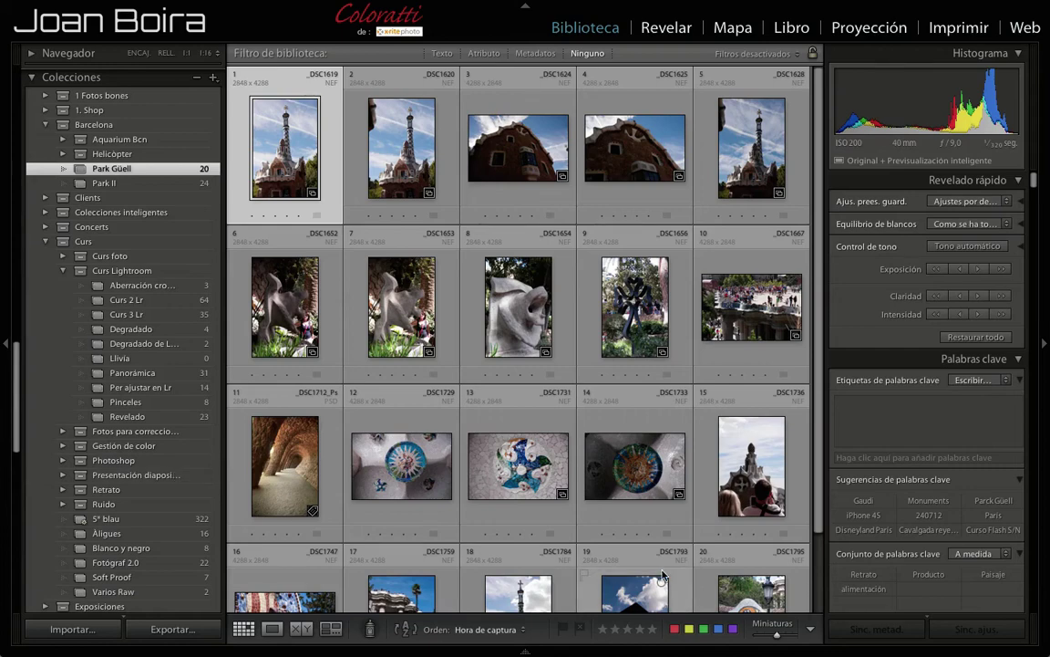
{"action": "scroll", "coordinate": [619, 460], "scroll_direction": "down", "scroll_amount": 2}
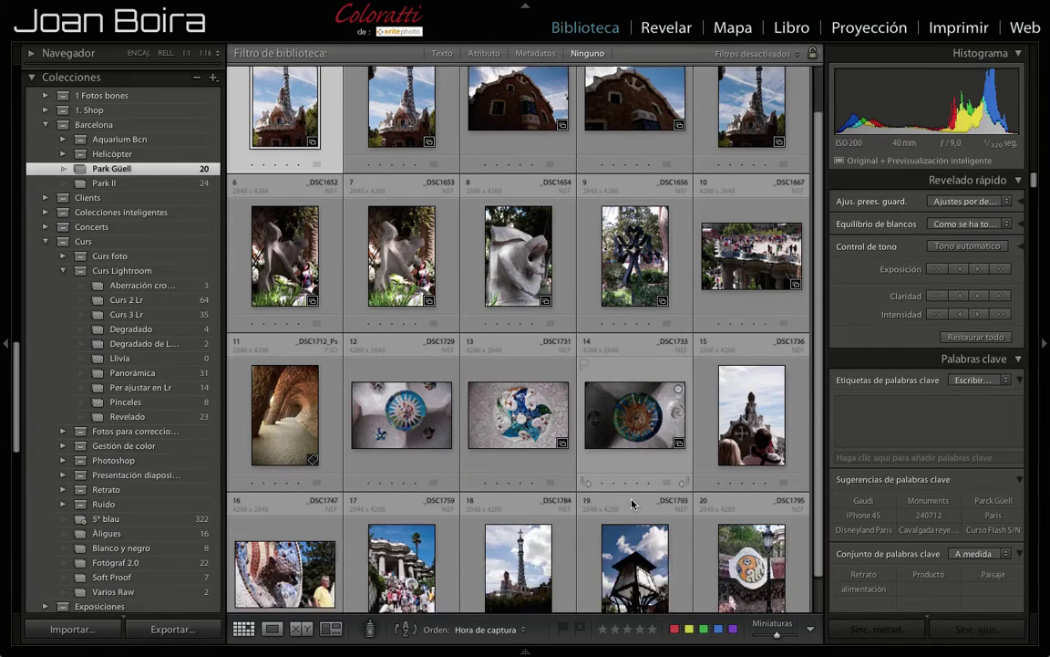
{"action": "scroll", "coordinate": [632, 503], "scroll_direction": "up", "scroll_amount": 2}
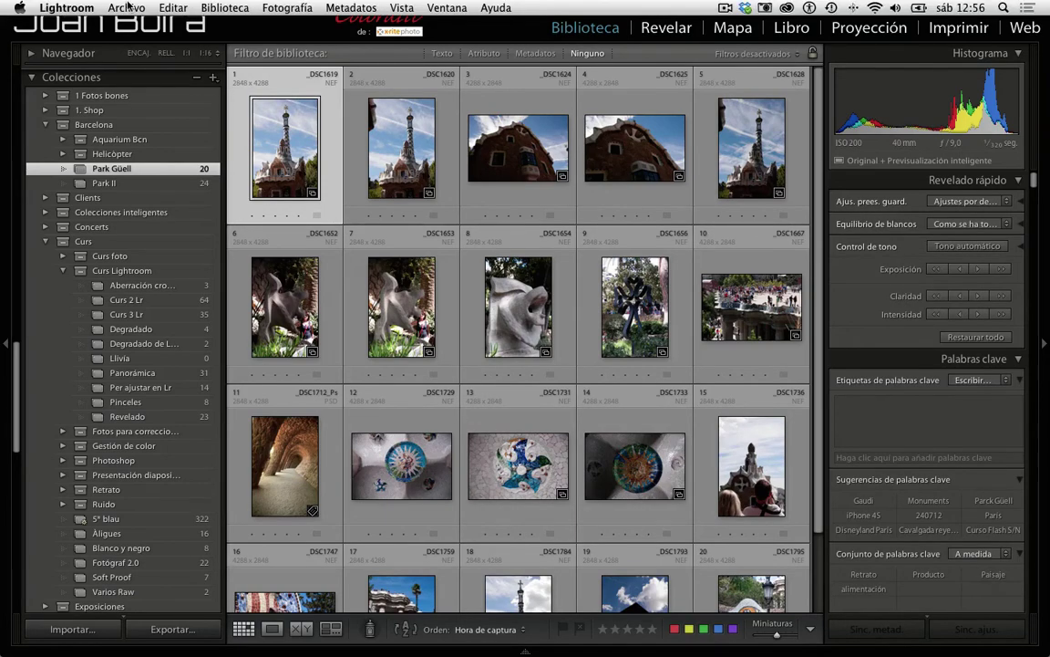
{"action": "left_click", "coordinate": [127, 7]}
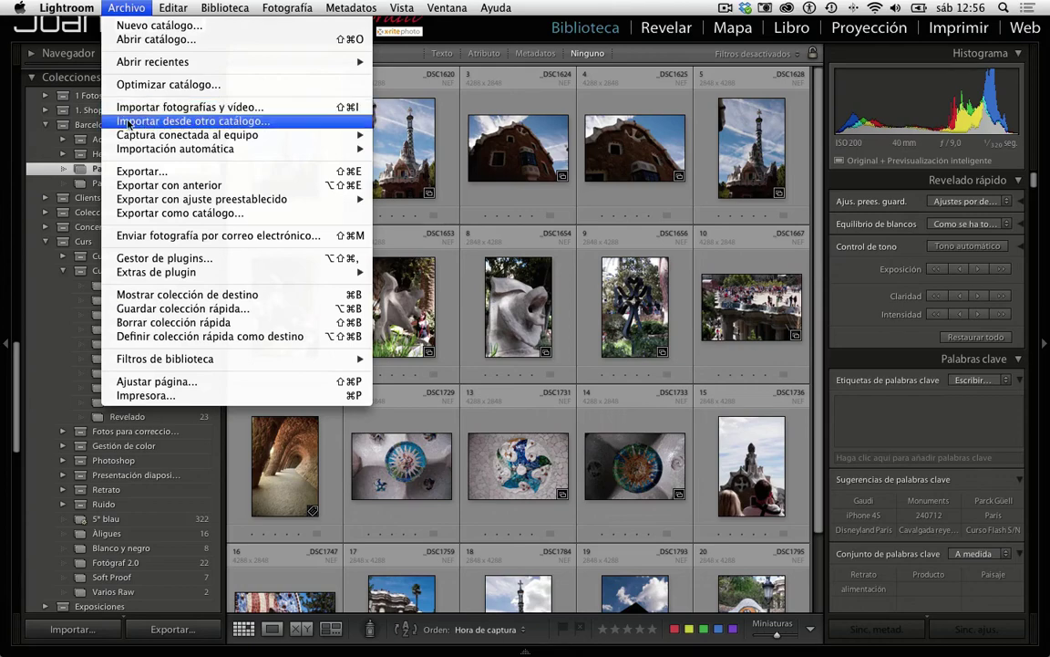
- Choose Importar desde otro catálogo with 1. Park Güell.lrcat from the Fotos 2 drive
{"action": "left_click", "coordinate": [276, 129]}
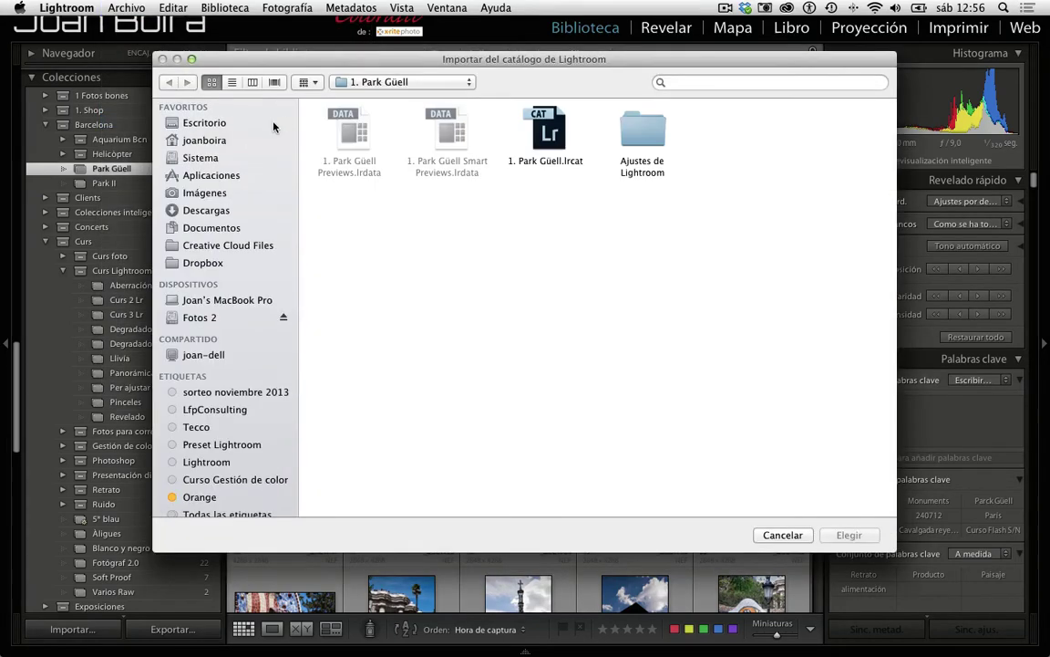
{"action": "left_click", "coordinate": [193, 319]}
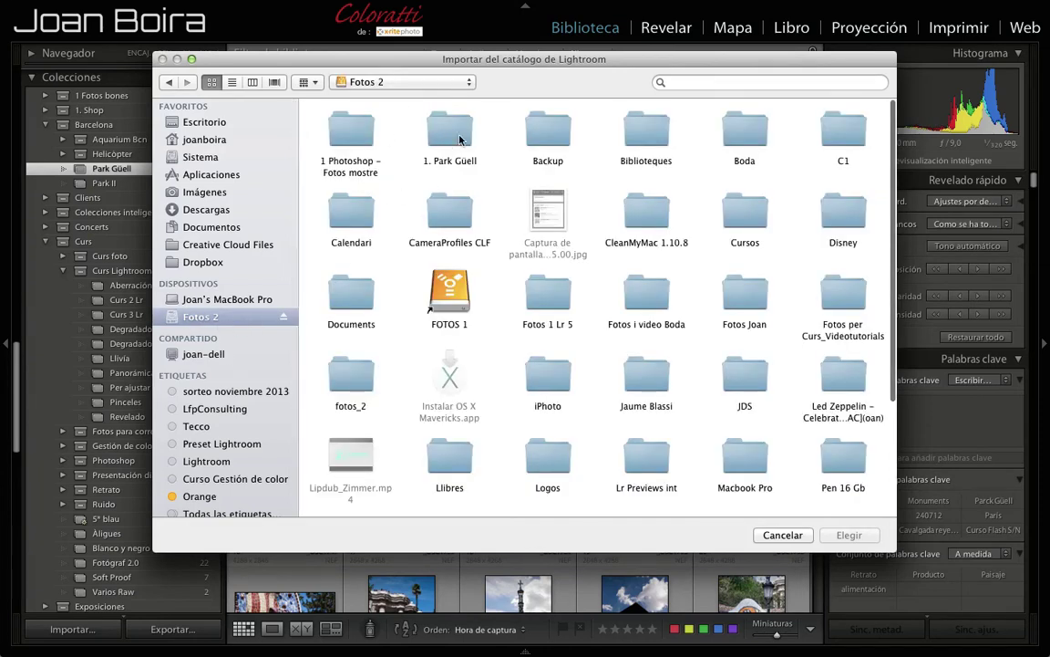
{"action": "left_click", "coordinate": [460, 139]}
{"action": "double_click", "coordinate": [460, 138]}
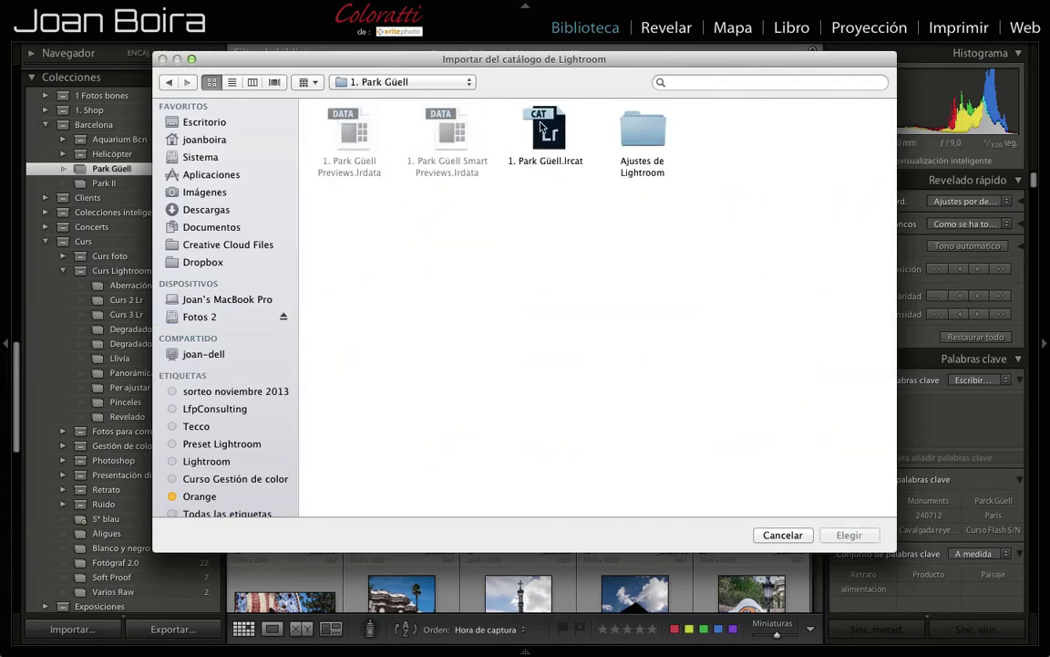
{"action": "left_click", "coordinate": [542, 126]}
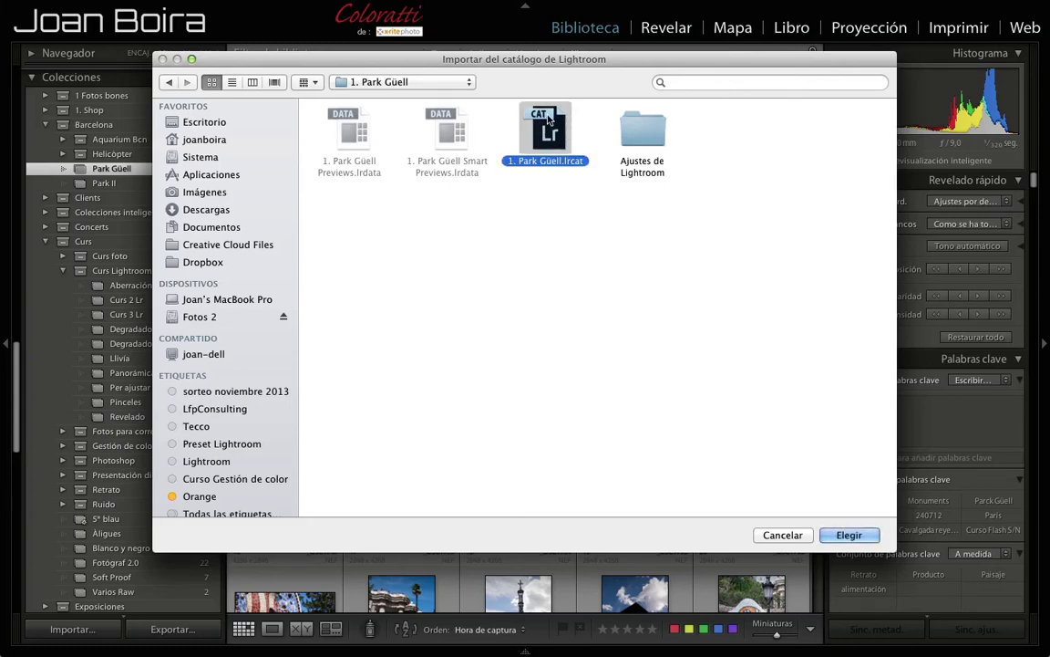
{"action": "double_click", "coordinate": [546, 123]}
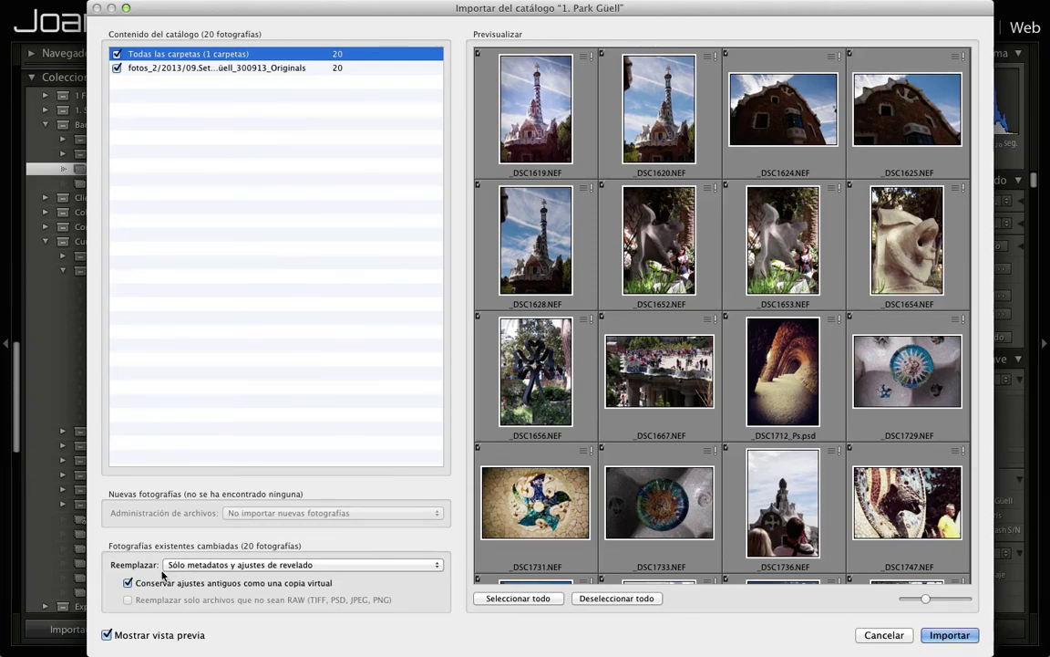
- Import with Reemplazar set to Sólo metadatos y ajustes de revelado and no virtual copies
{"action": "left_click", "coordinate": [191, 566]}
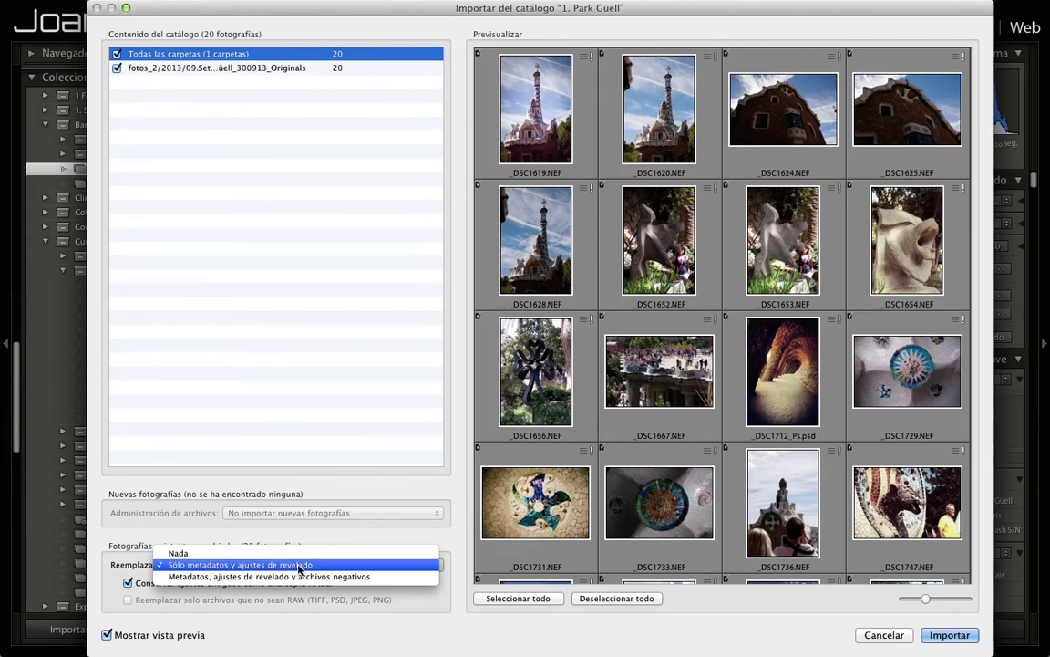
{"action": "left_click", "coordinate": [297, 568]}
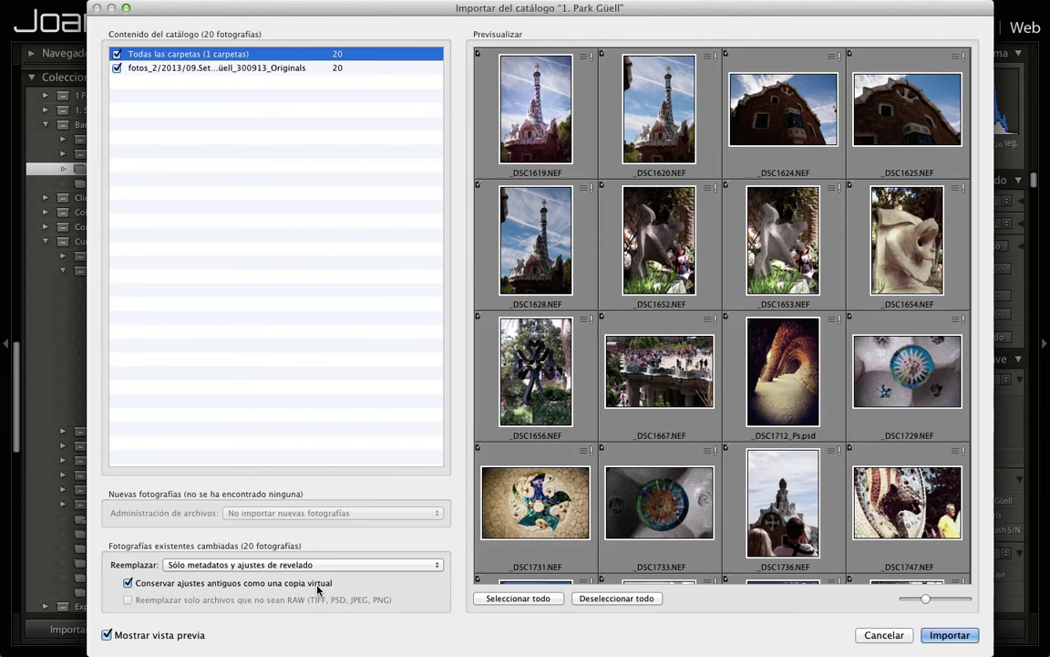
{"action": "left_click", "coordinate": [128, 583]}
{"action": "left_click", "coordinate": [948, 635]}
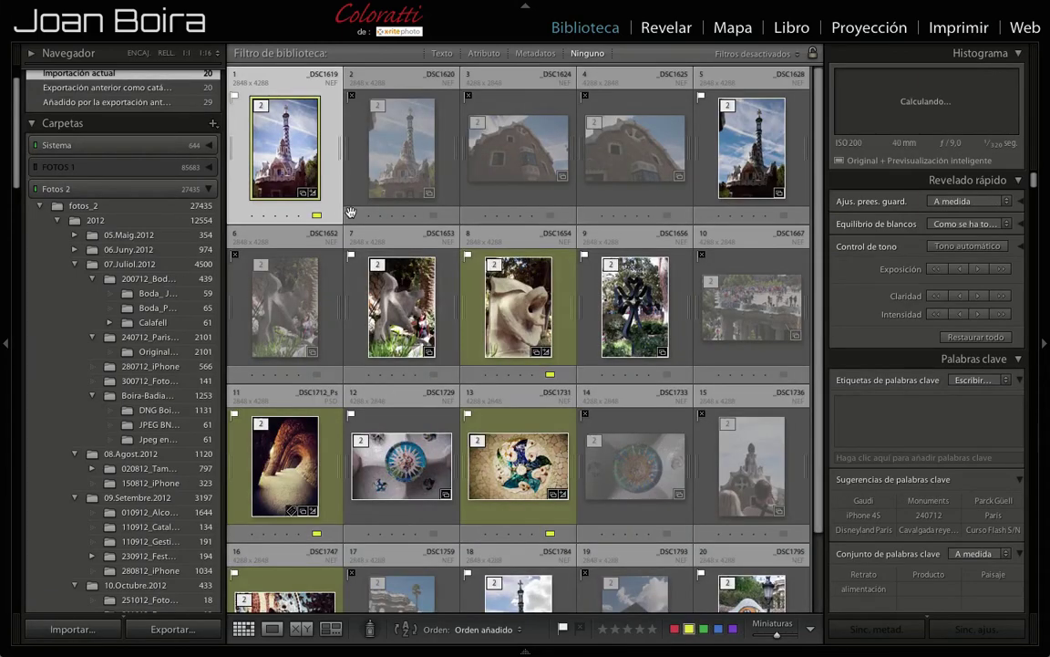
{"action": "scroll", "coordinate": [662, 512], "scroll_direction": "down", "scroll_amount": 3}
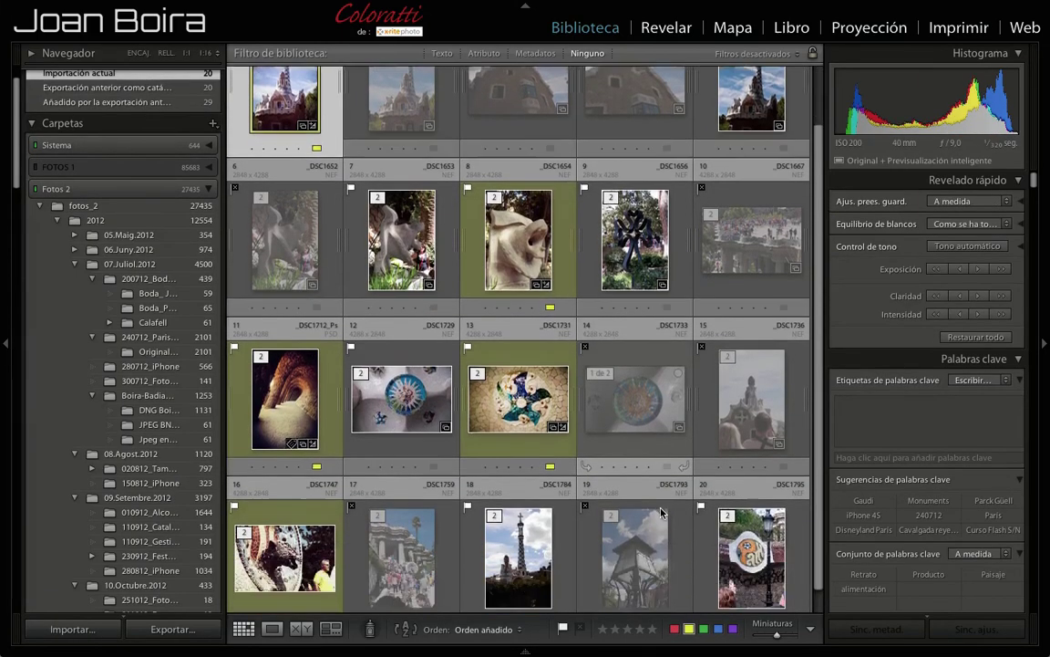
{"action": "scroll", "coordinate": [662, 513], "scroll_direction": "up", "scroll_amount": 3}
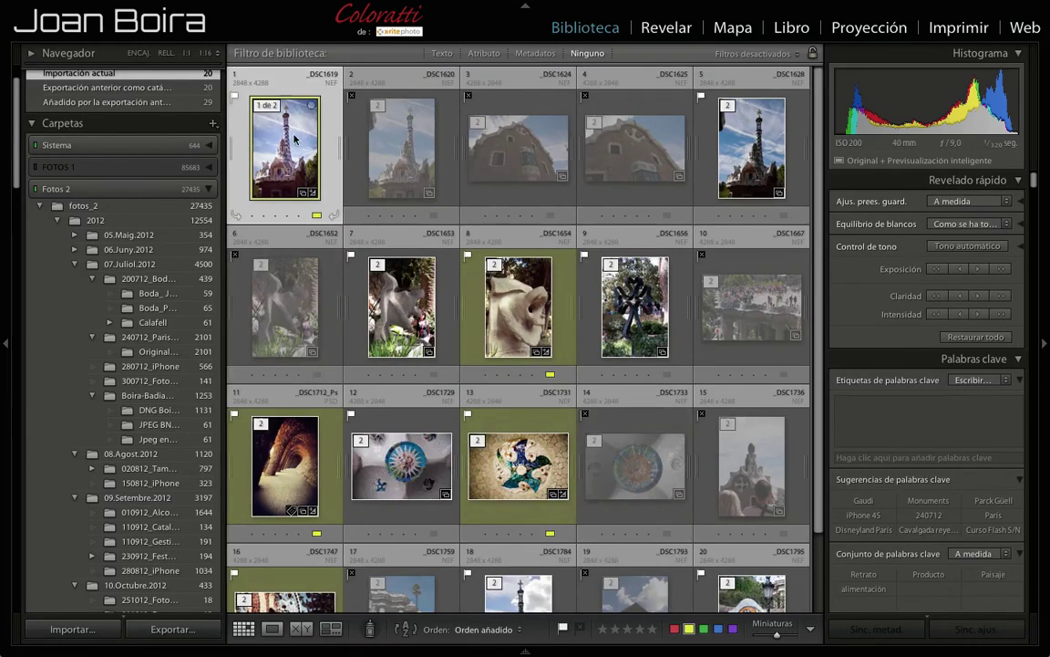
{"action": "scroll", "coordinate": [476, 398], "scroll_direction": "down", "scroll_amount": 3}
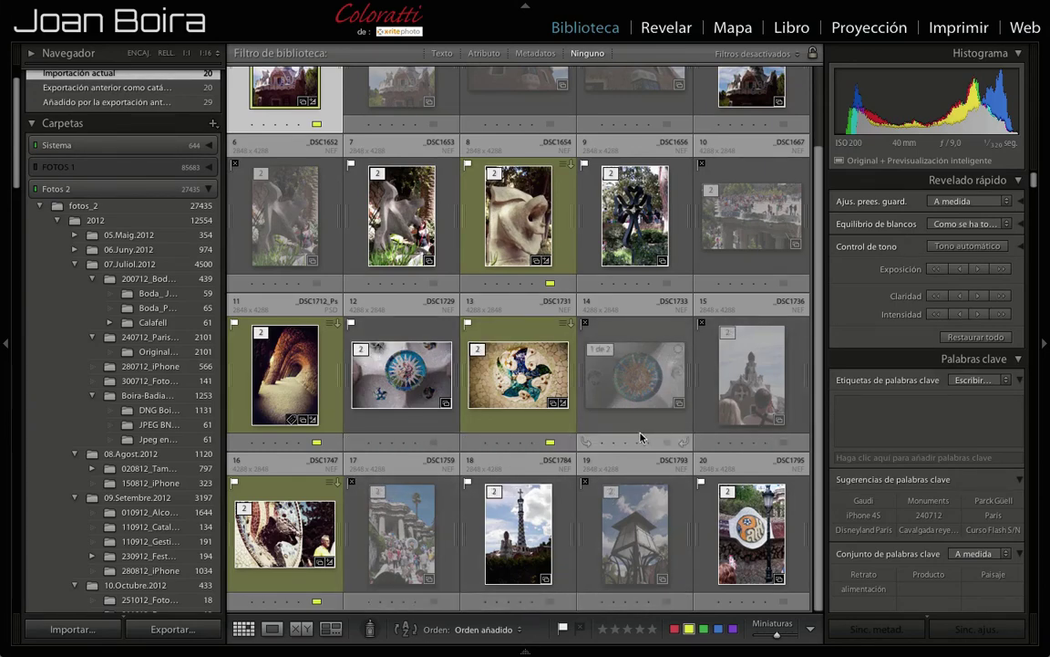
{"action": "scroll", "coordinate": [633, 465], "scroll_direction": "up", "scroll_amount": 2}
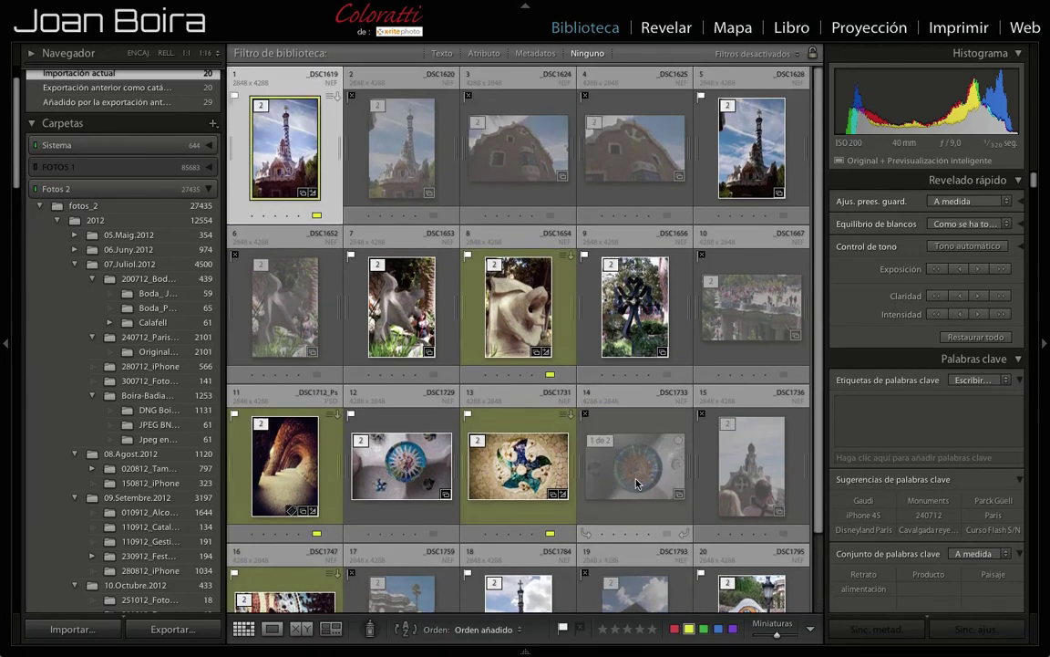